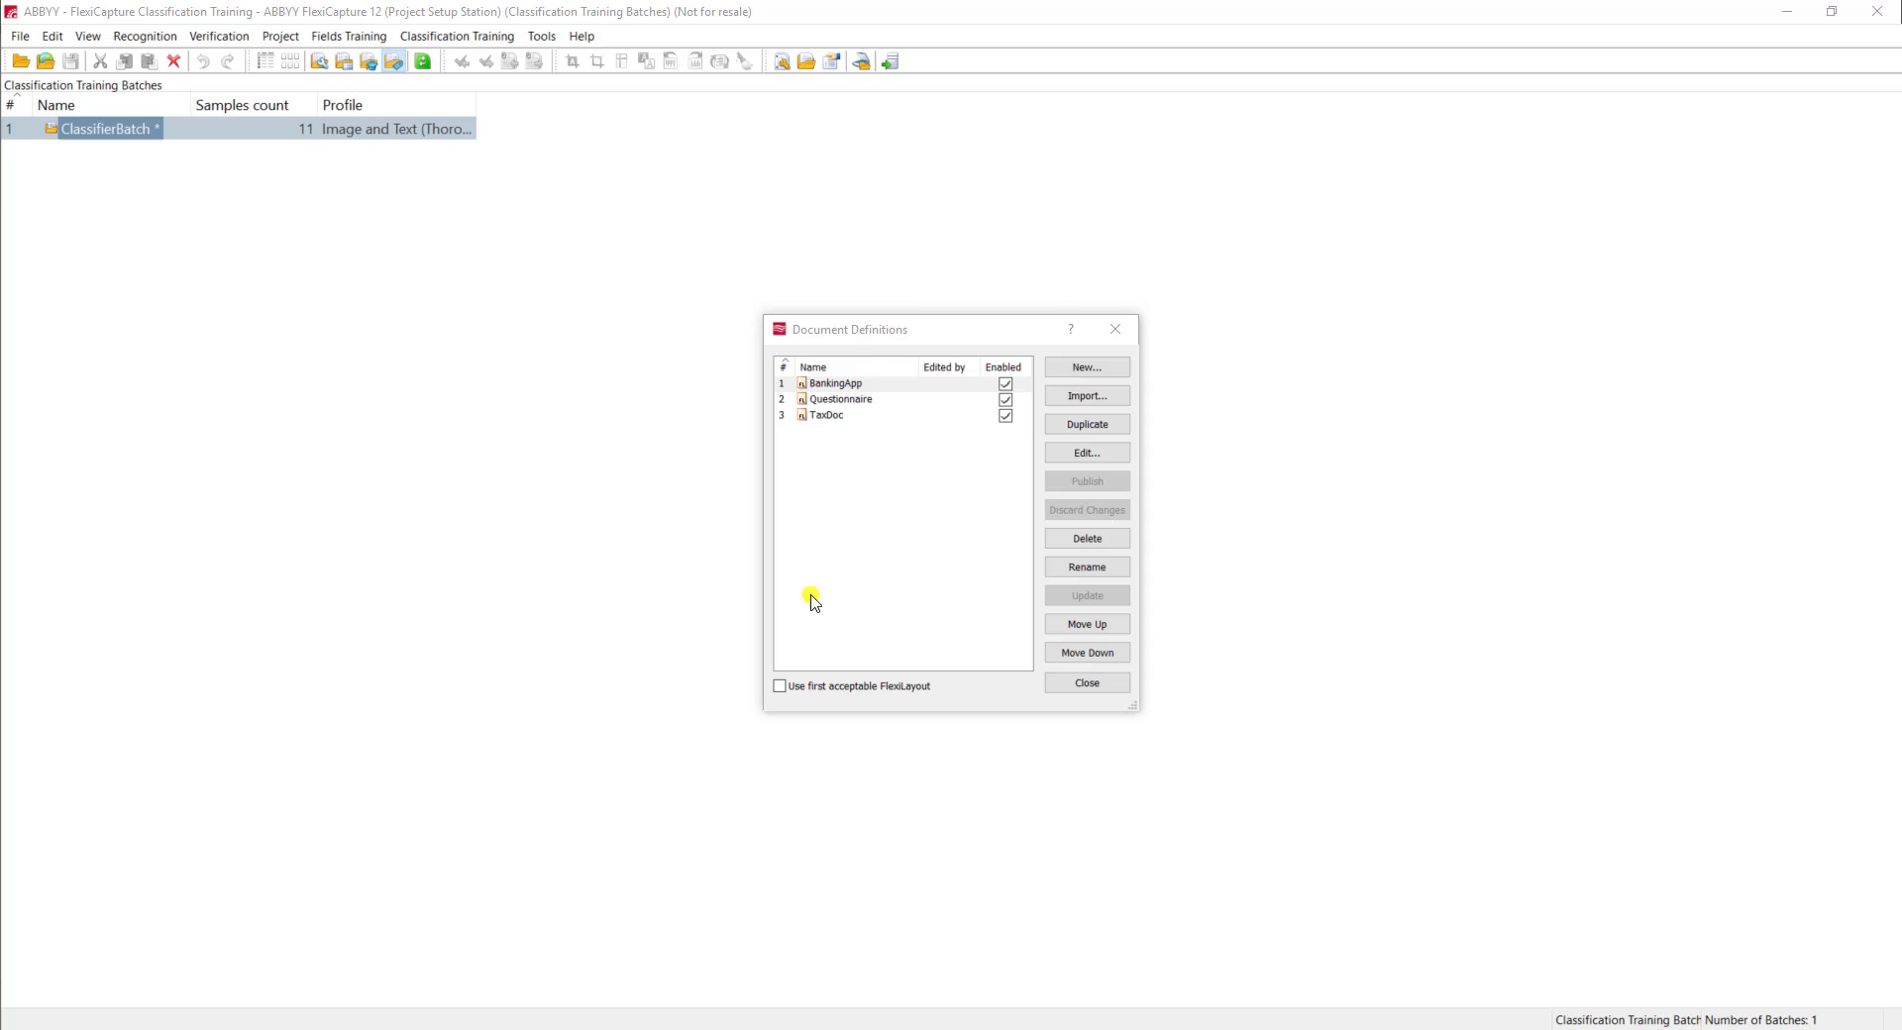
{"action": "left_click_drag", "start_coordinate": [836, 575], "coordinate": [872, 408]}
{"action": "left_click", "coordinate": [872, 407]}
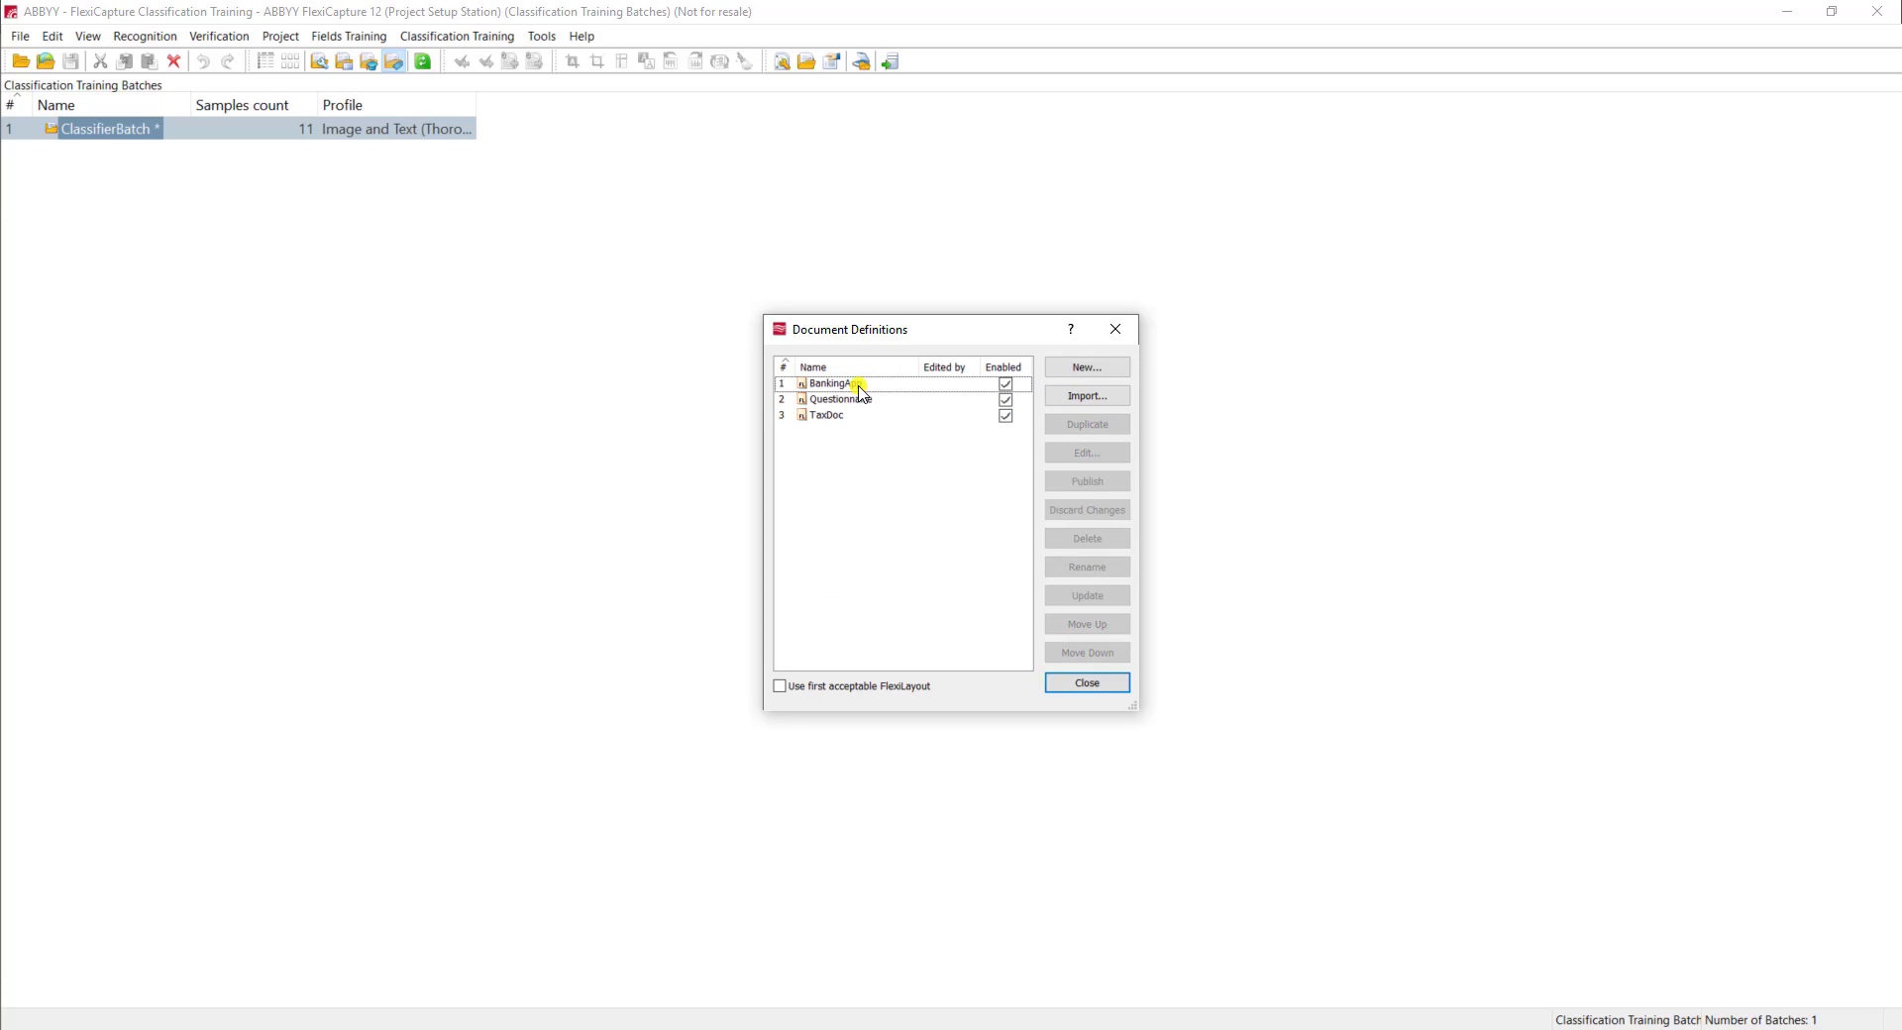
{"action": "double_click", "coordinate": [858, 386]}
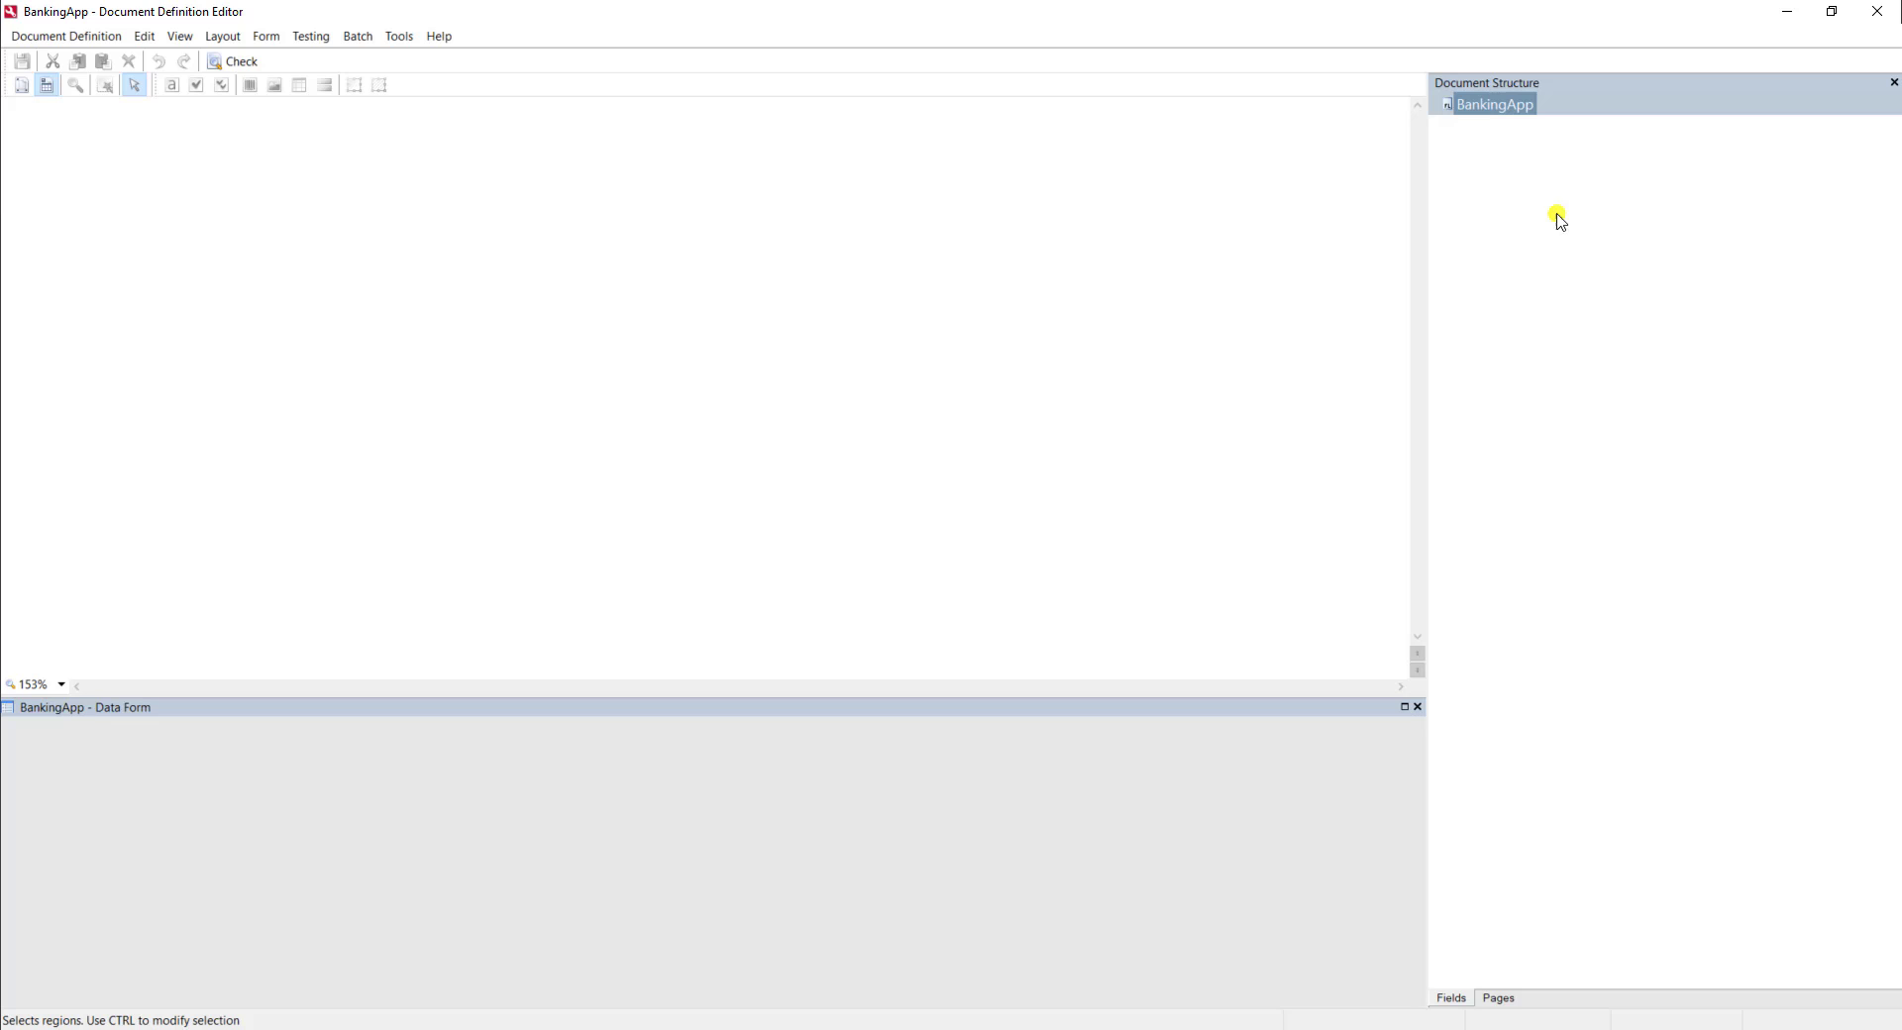
{"action": "left_click", "coordinate": [1878, 11]}
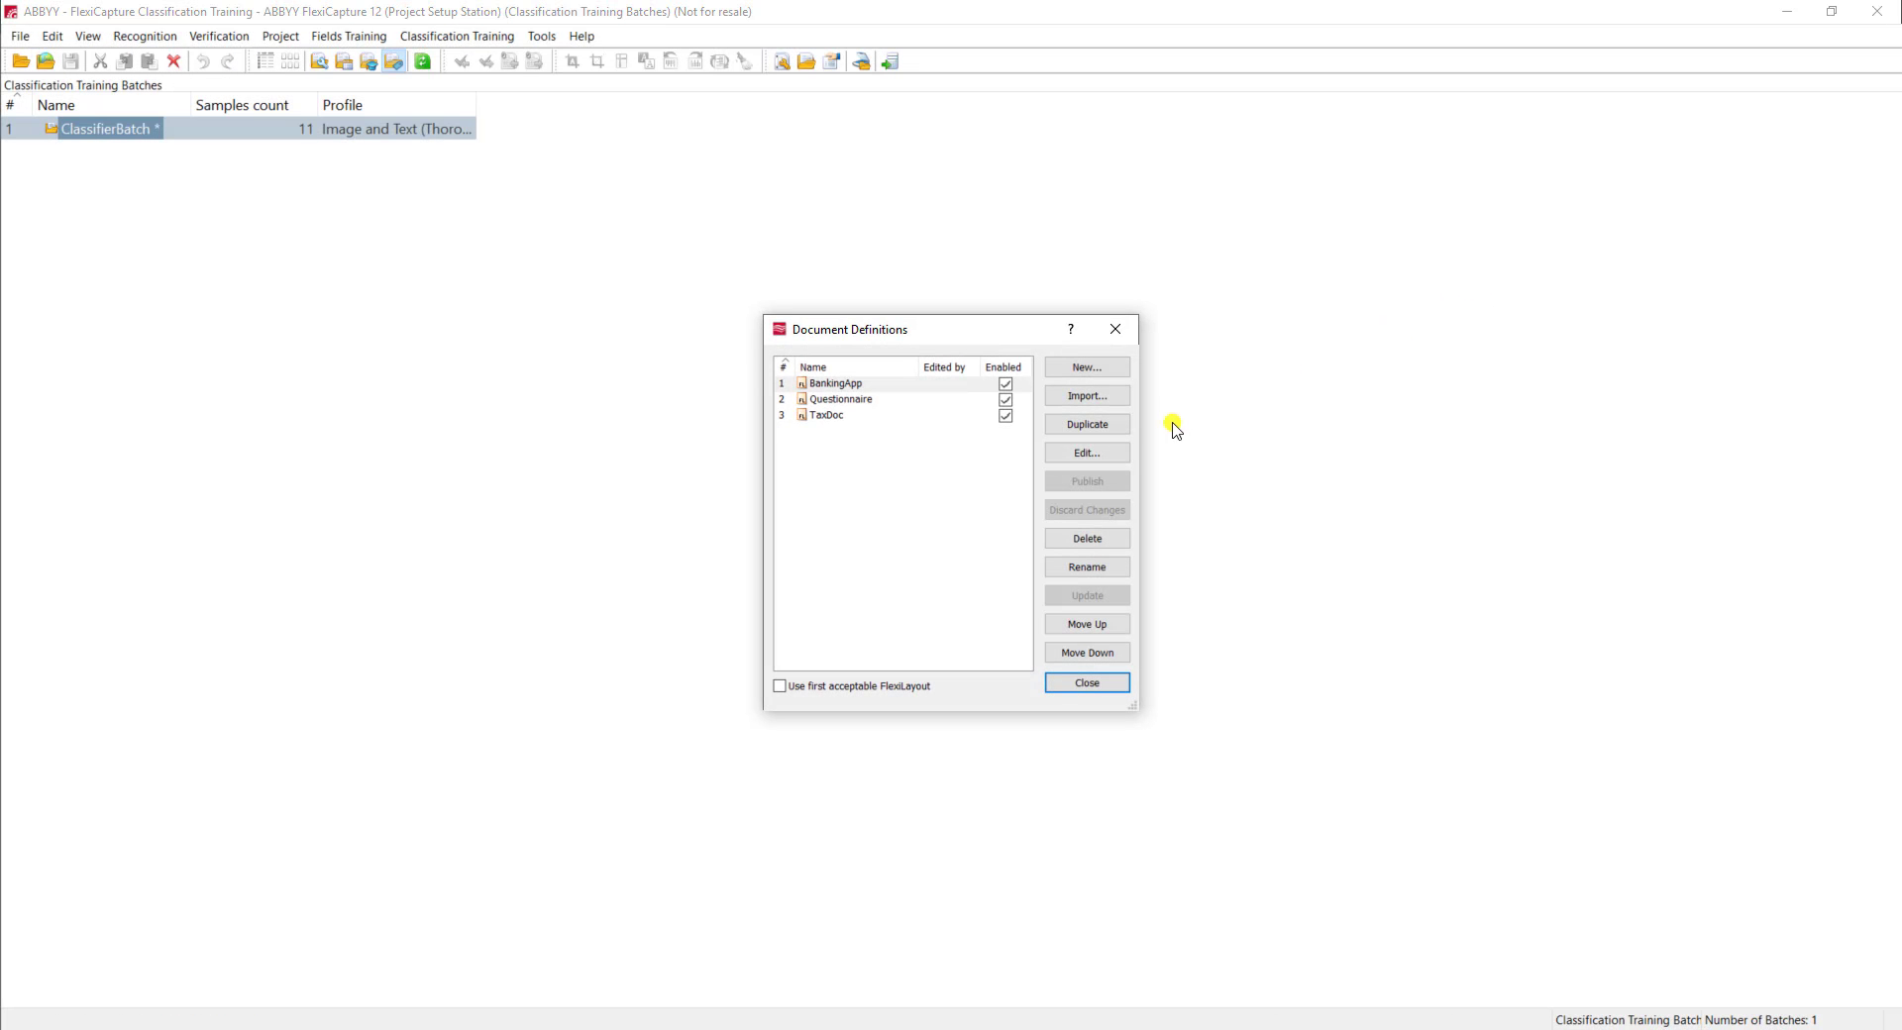
- Close Document Definitions, check the Clustered sample subfolders in Explorer, and return to FlexiCapture
{"action": "left_click", "coordinate": [1075, 691]}
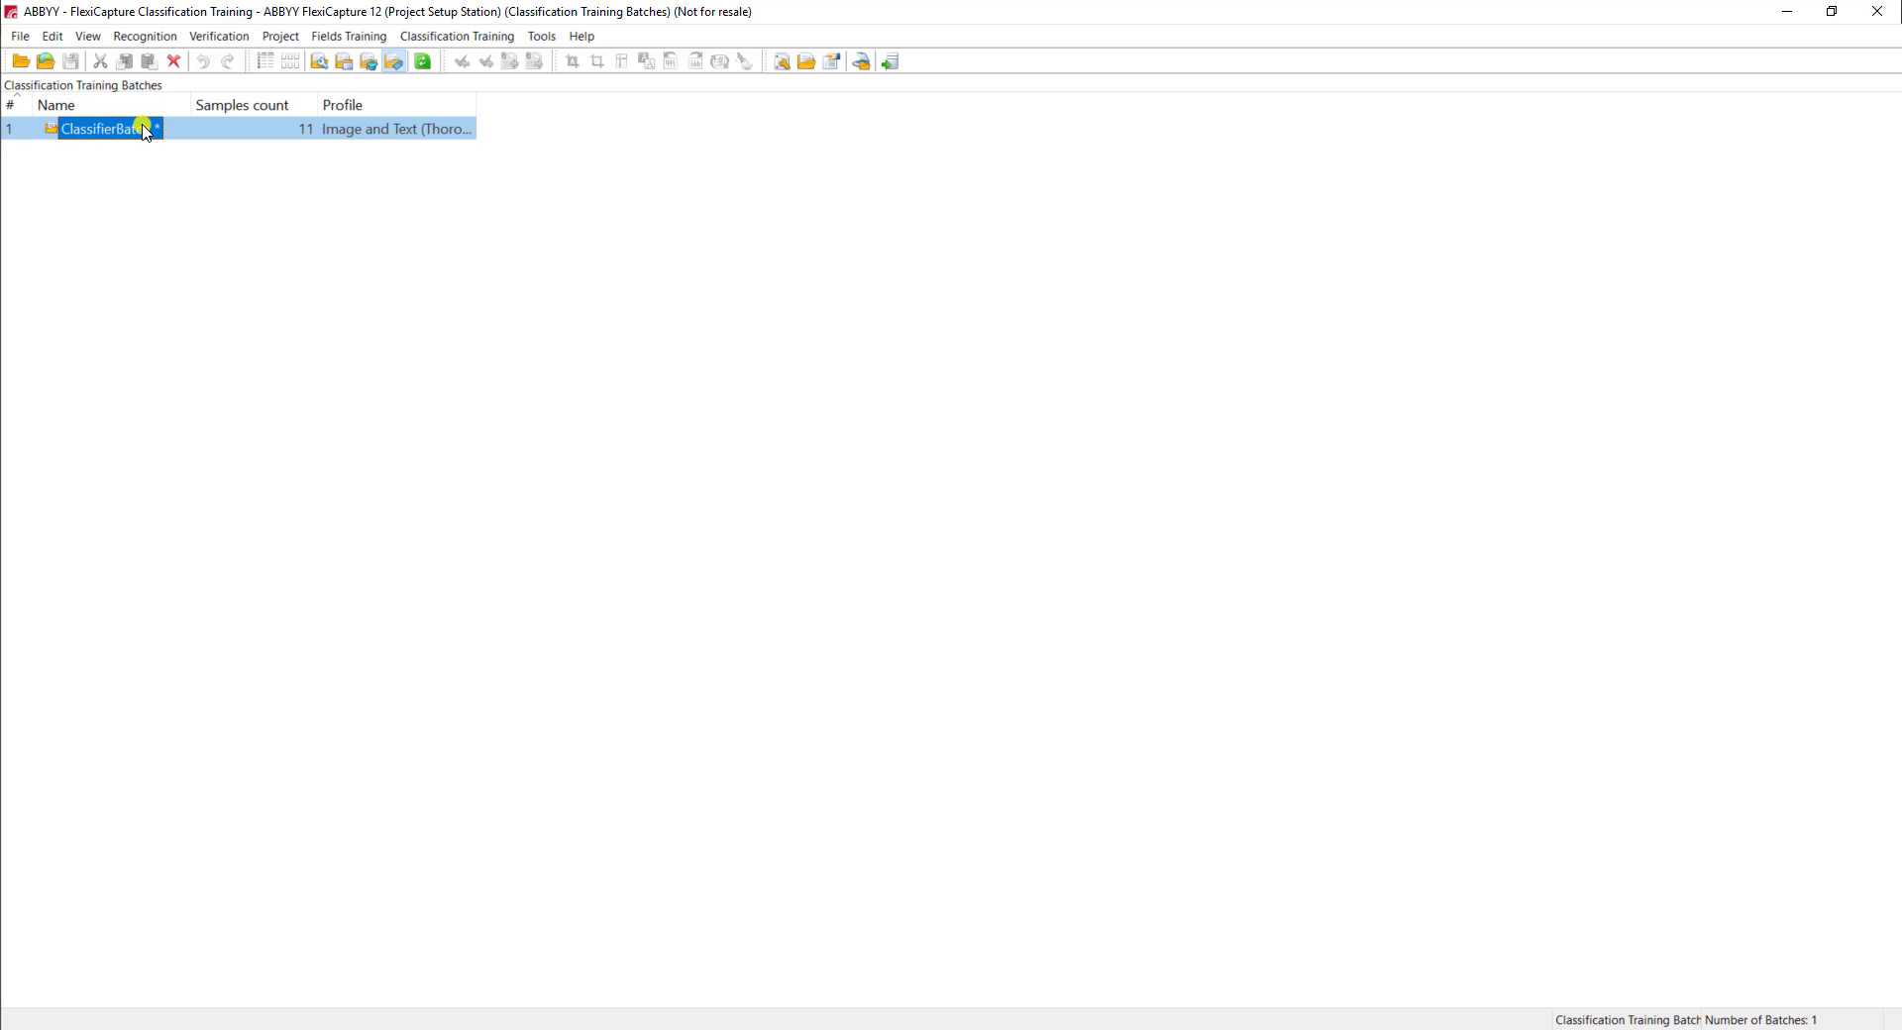
{"action": "left_click", "coordinate": [404, 1025]}
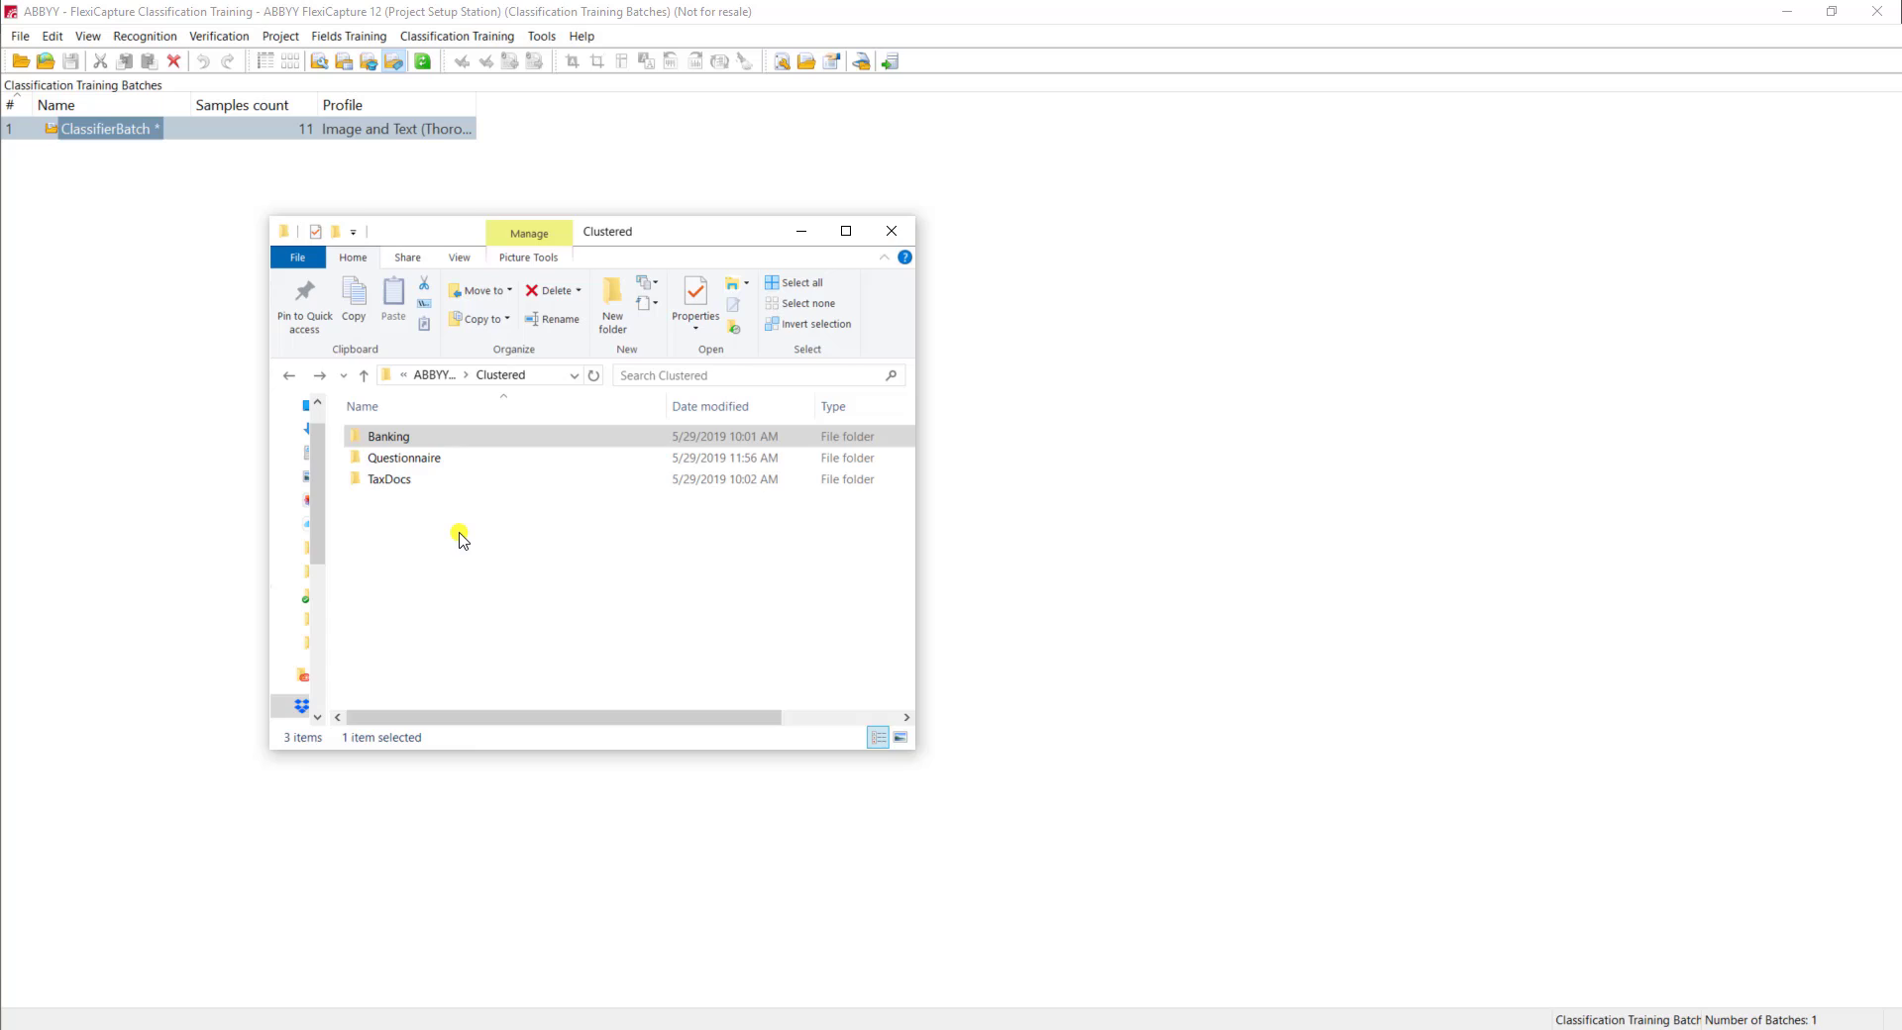
{"action": "left_click", "coordinate": [115, 351]}
{"action": "right_click", "coordinate": [123, 127]}
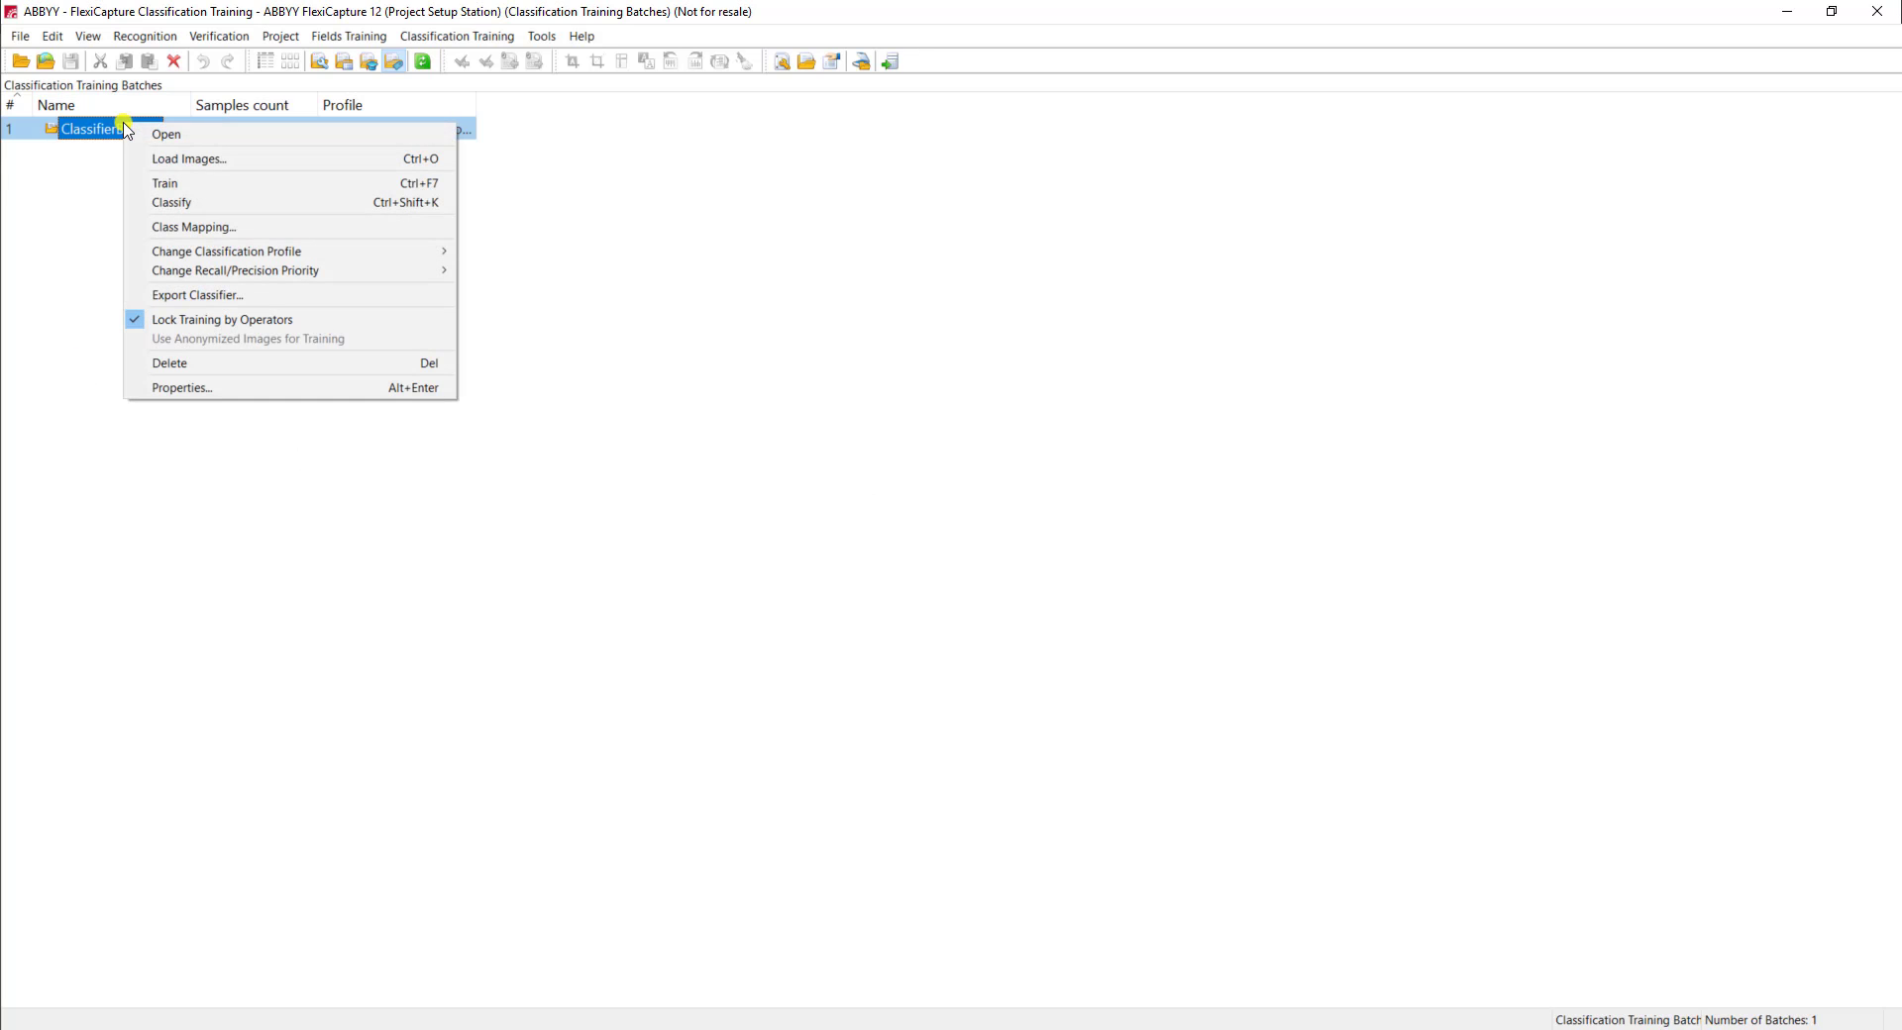
{"action": "mouse_move", "coordinate": [363, 257]}
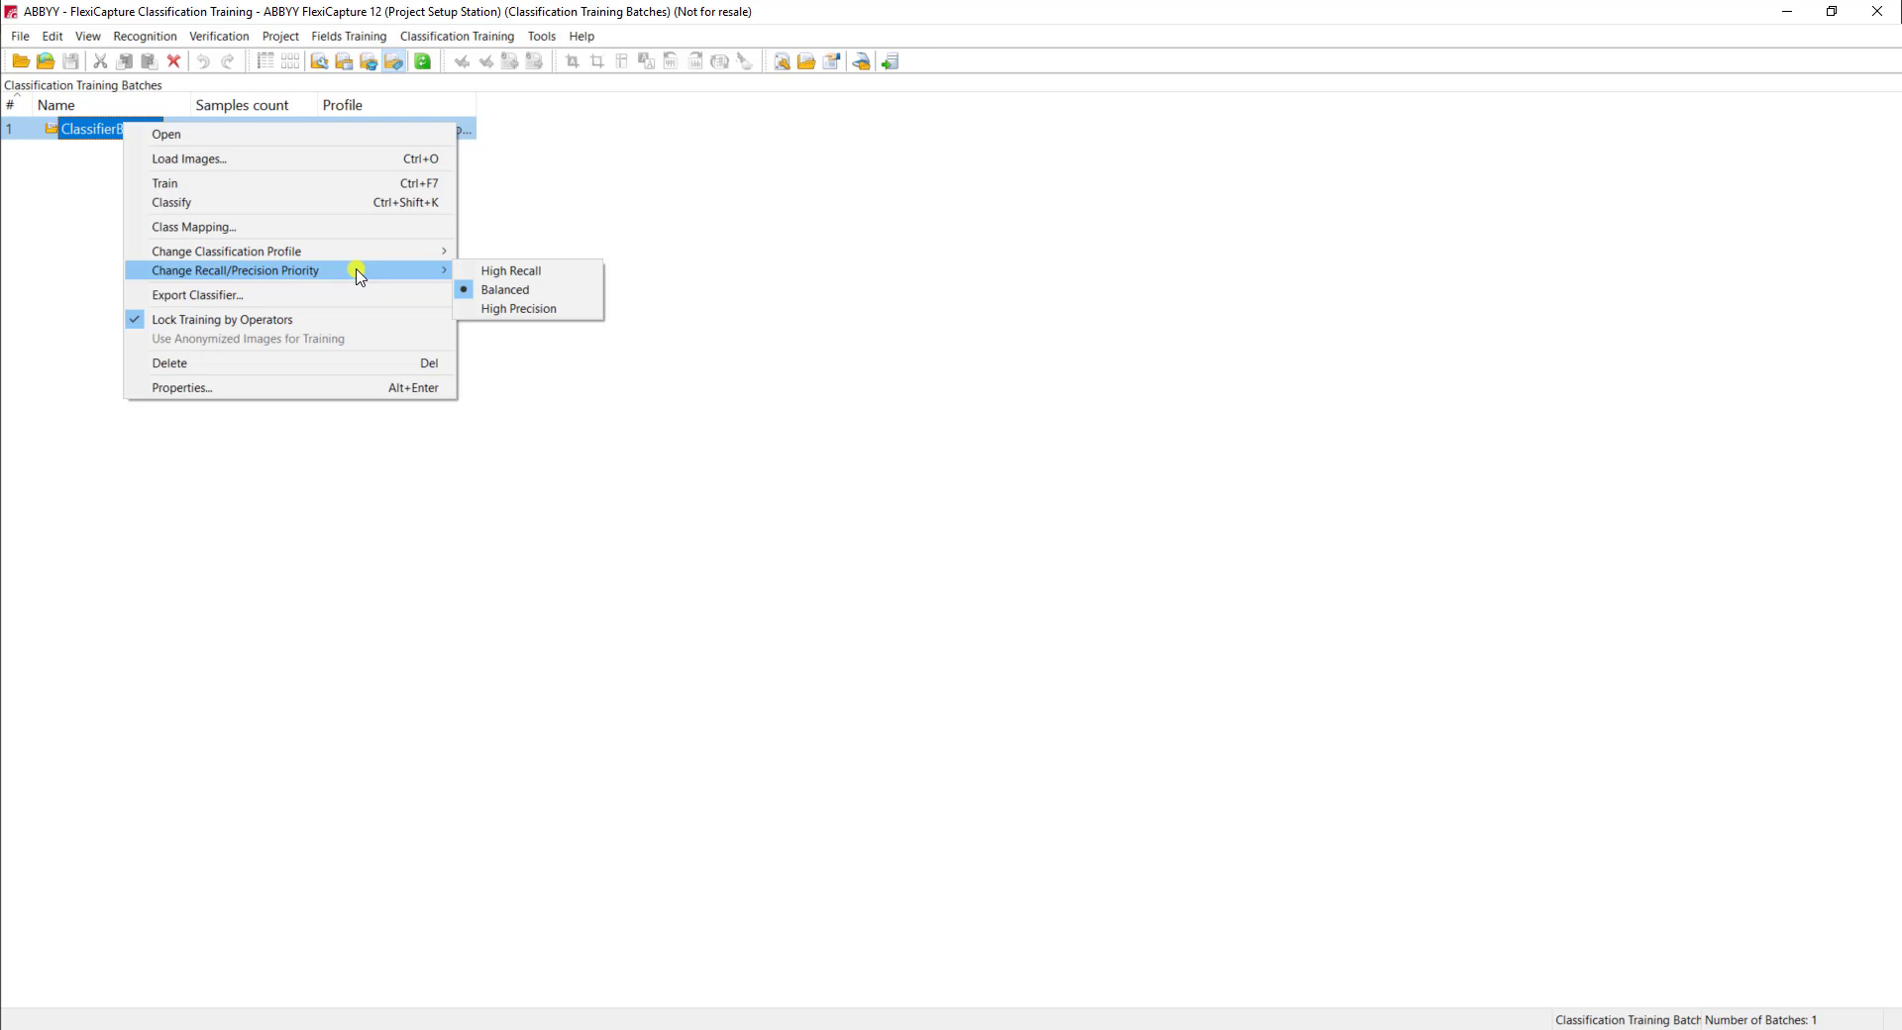
- Give all 11 ClassifierBatch documents reference classes from subfolder names: 3 Banking, 5 Questionnaire, 3 TaxDocs
{"action": "double_click", "coordinate": [76, 128]}
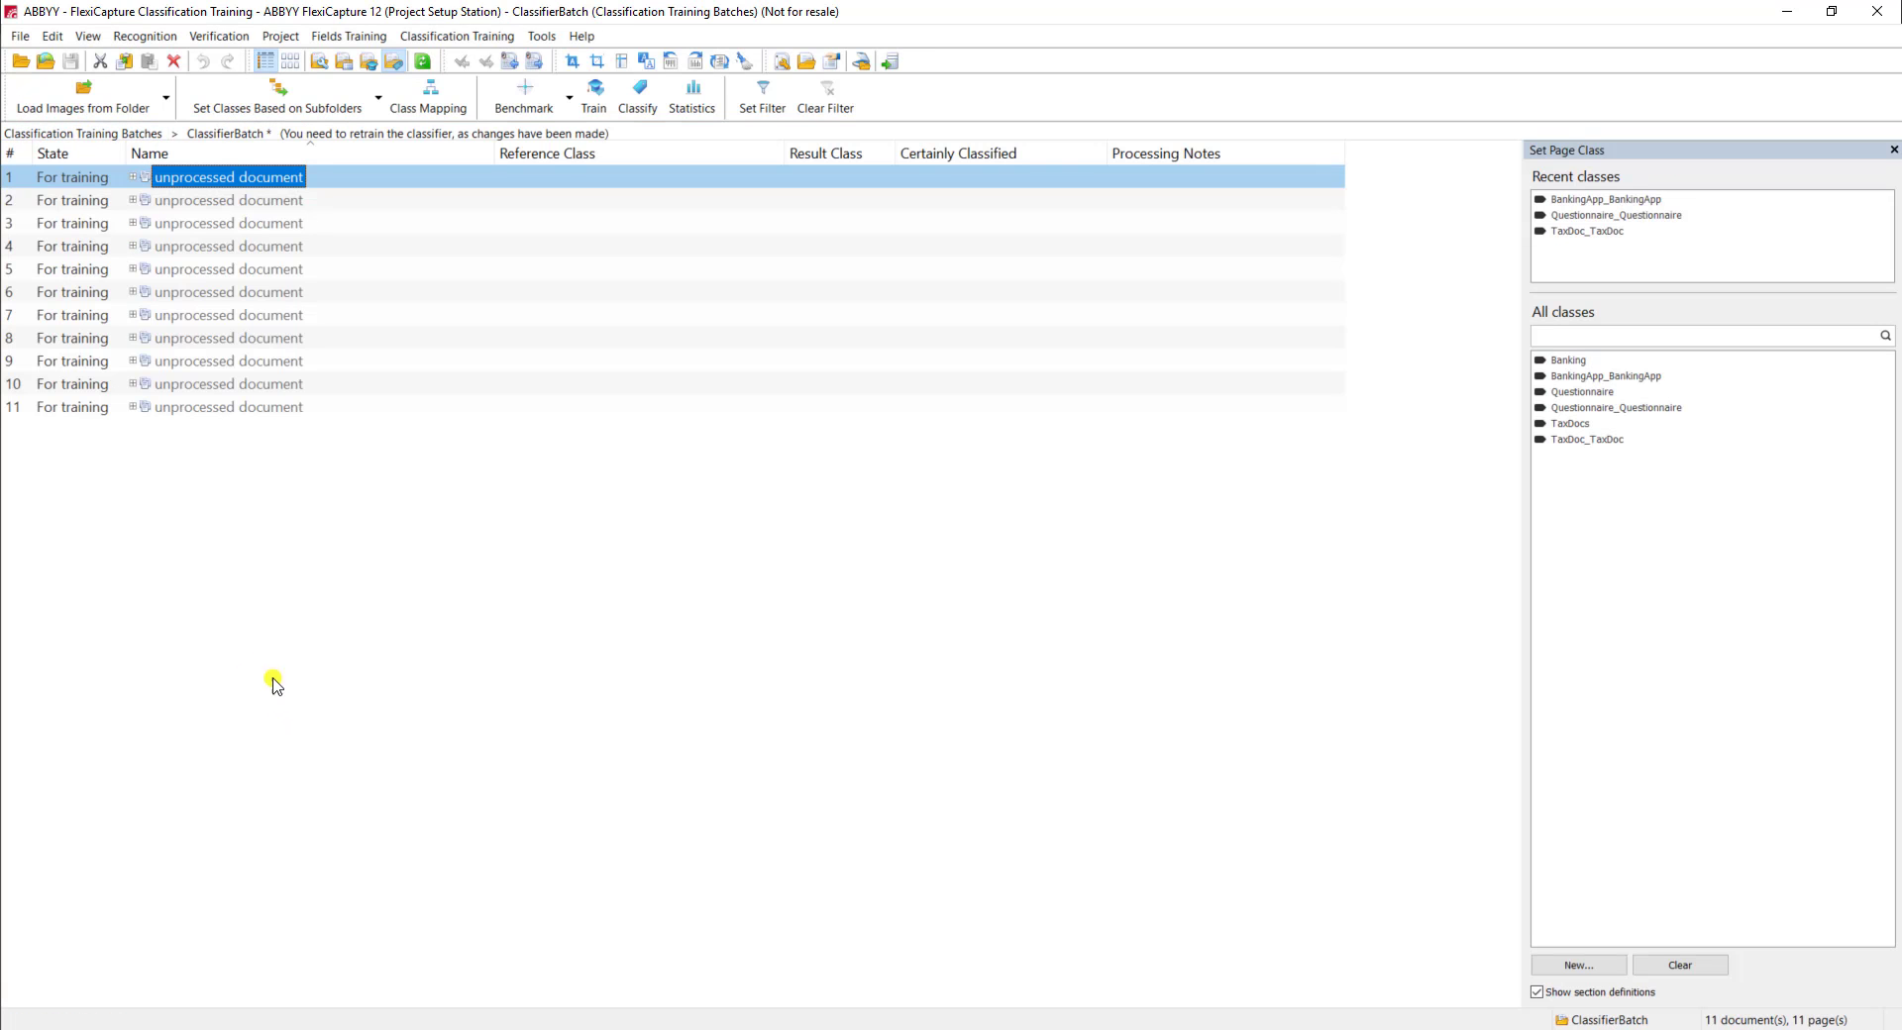
{"action": "left_click_drag", "start_coordinate": [256, 644], "coordinate": [288, 334]}
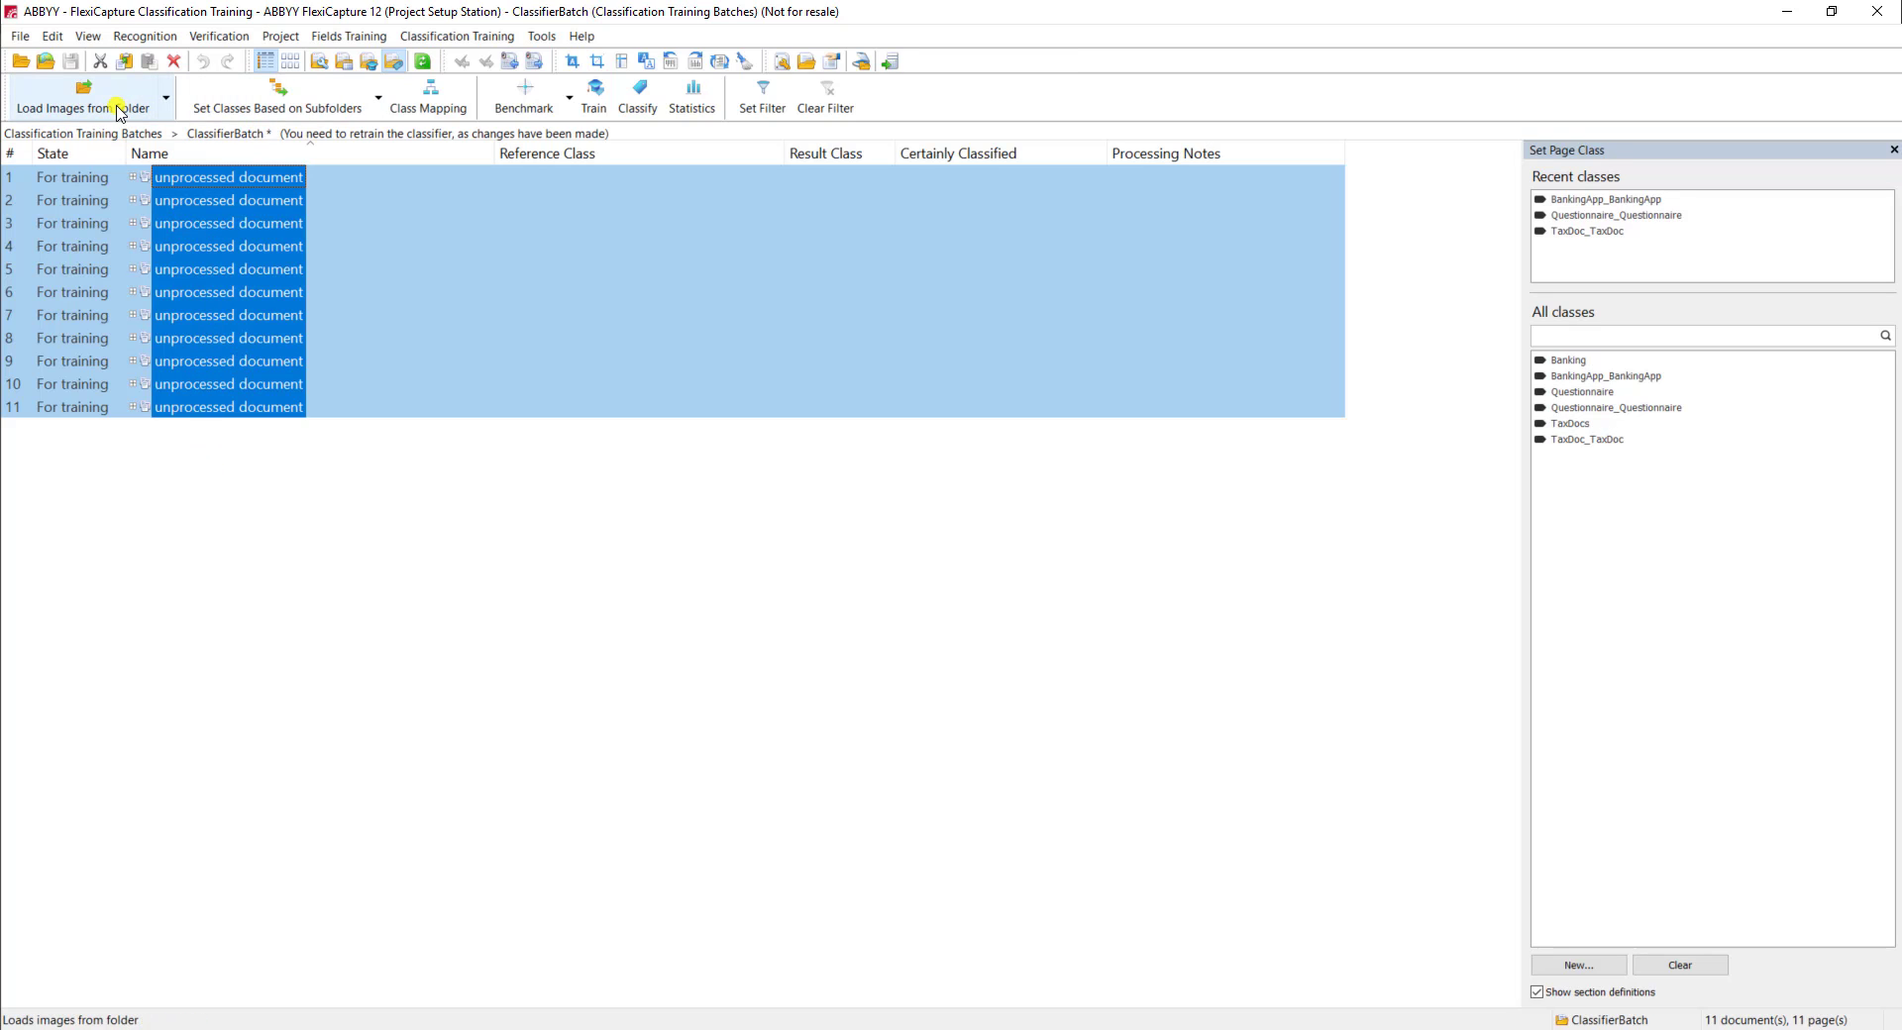
{"action": "left_click", "coordinate": [299, 104]}
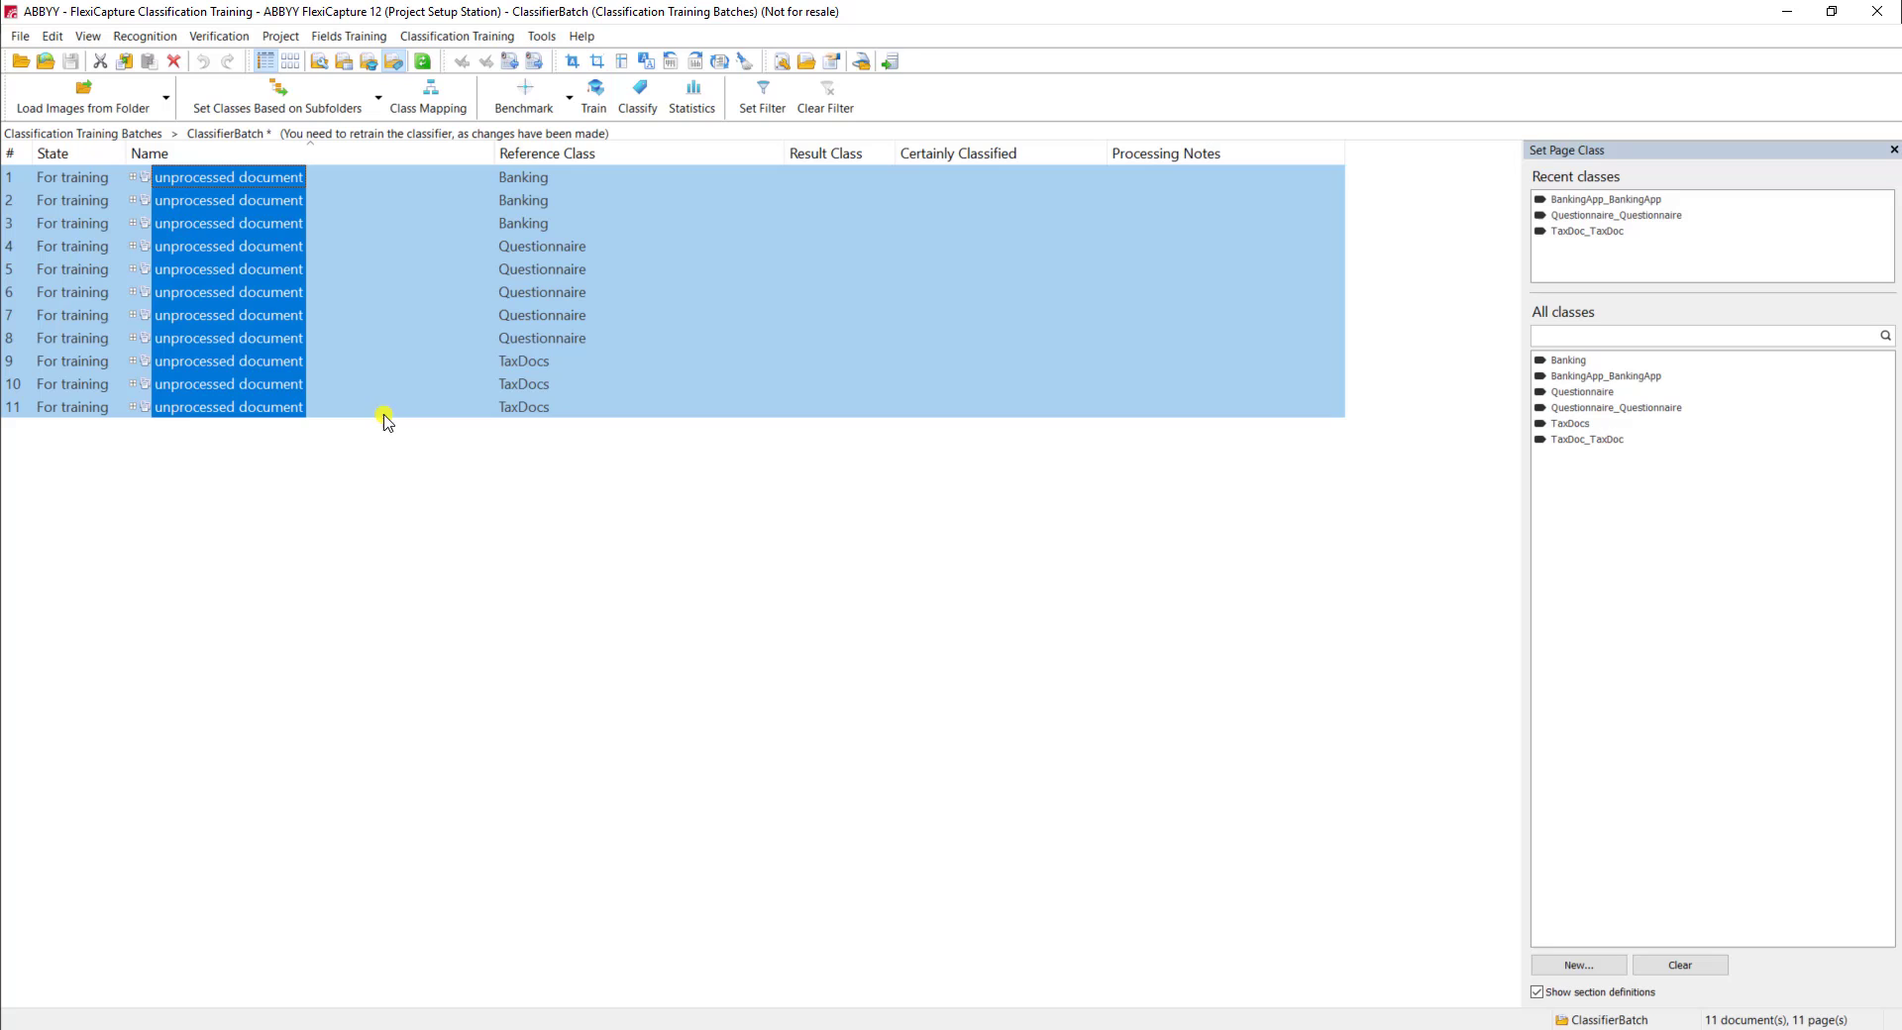
- Set the reference class of documents 1–3 to BankingApp_BankingApp
{"action": "left_click", "coordinate": [516, 187]}
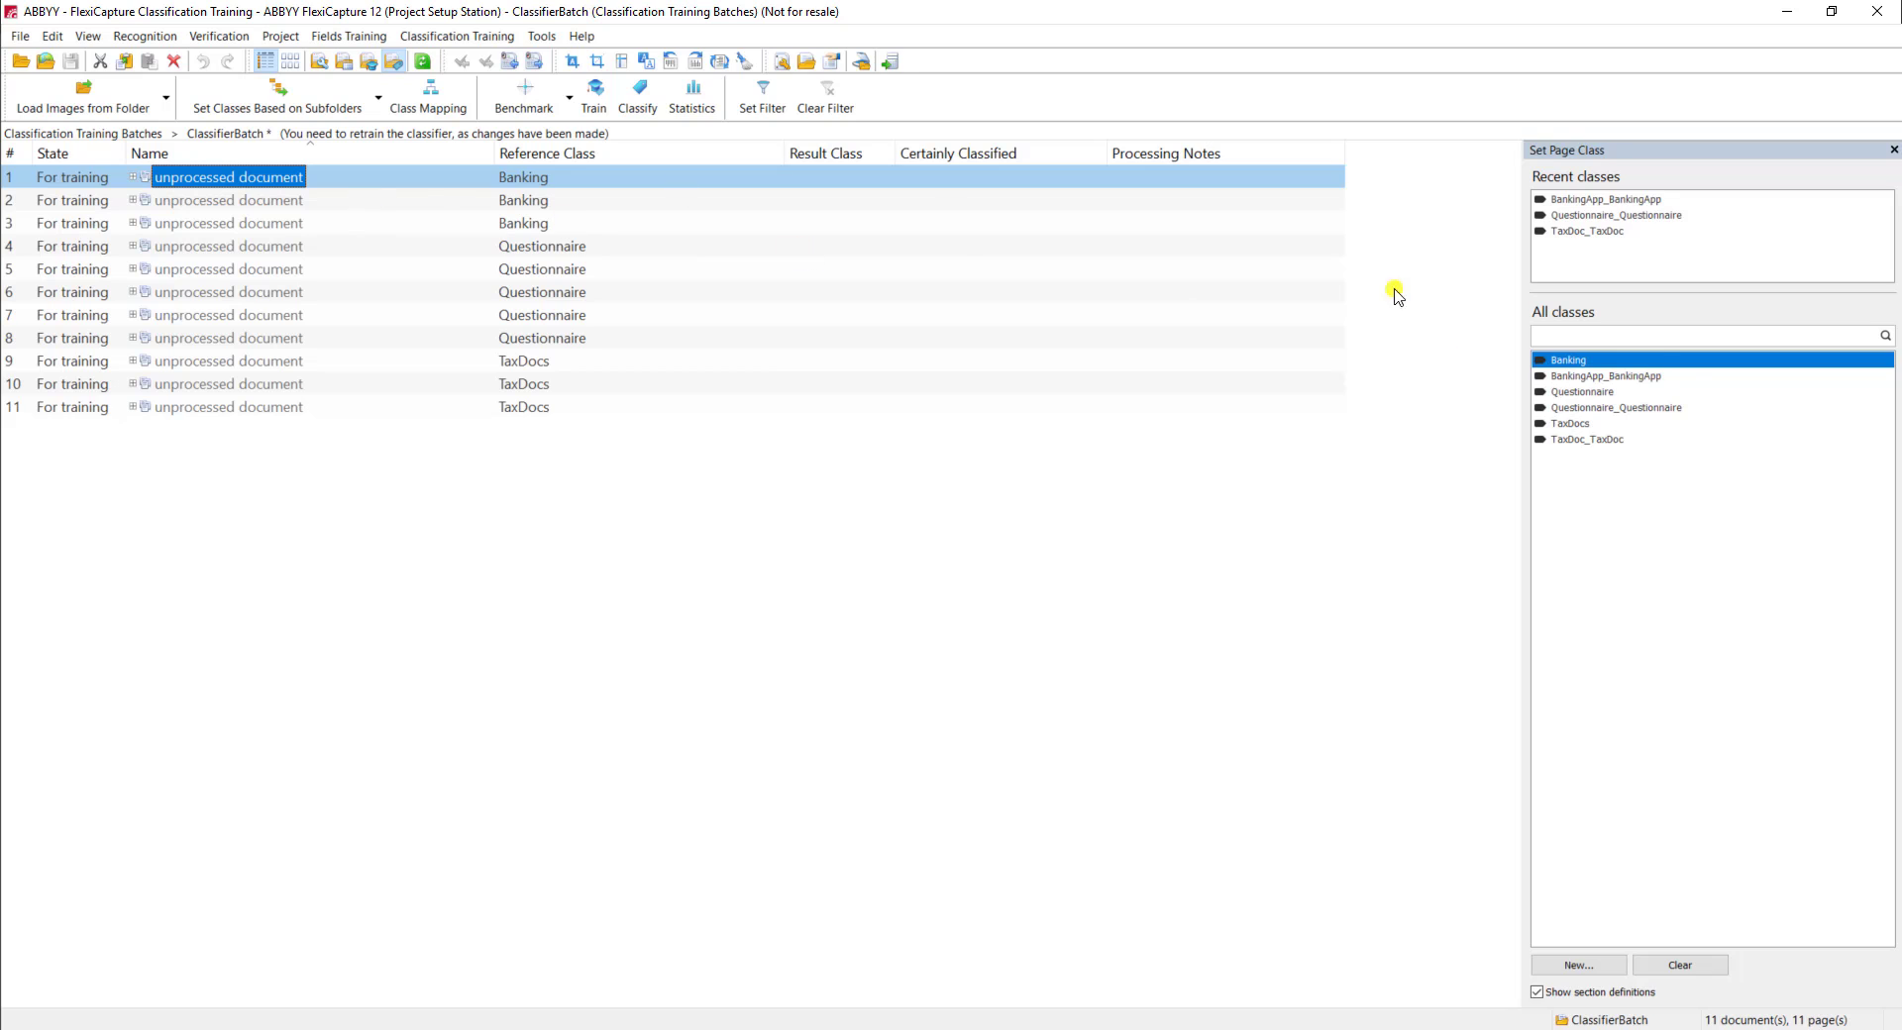
{"action": "left_click", "coordinate": [1673, 379]}
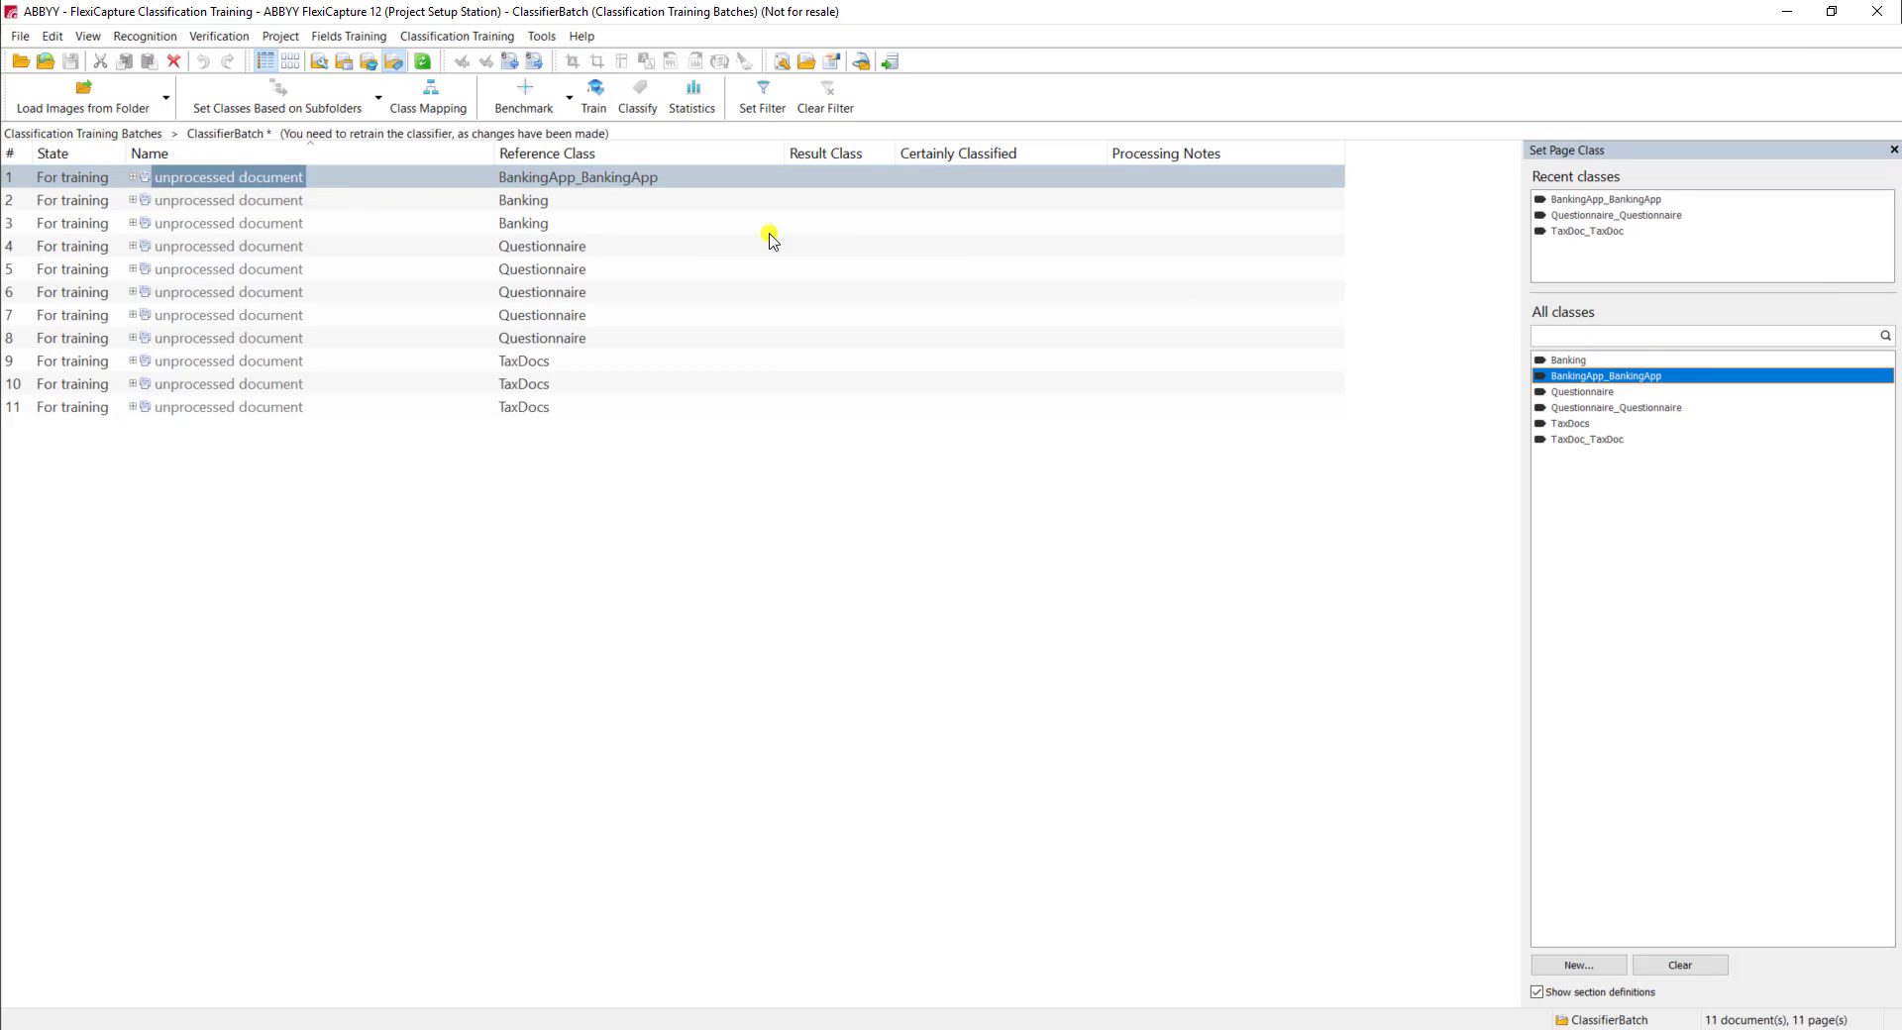
{"action": "left_click", "coordinate": [595, 204]}
{"action": "left_click", "coordinate": [532, 224], "text": "shift"}
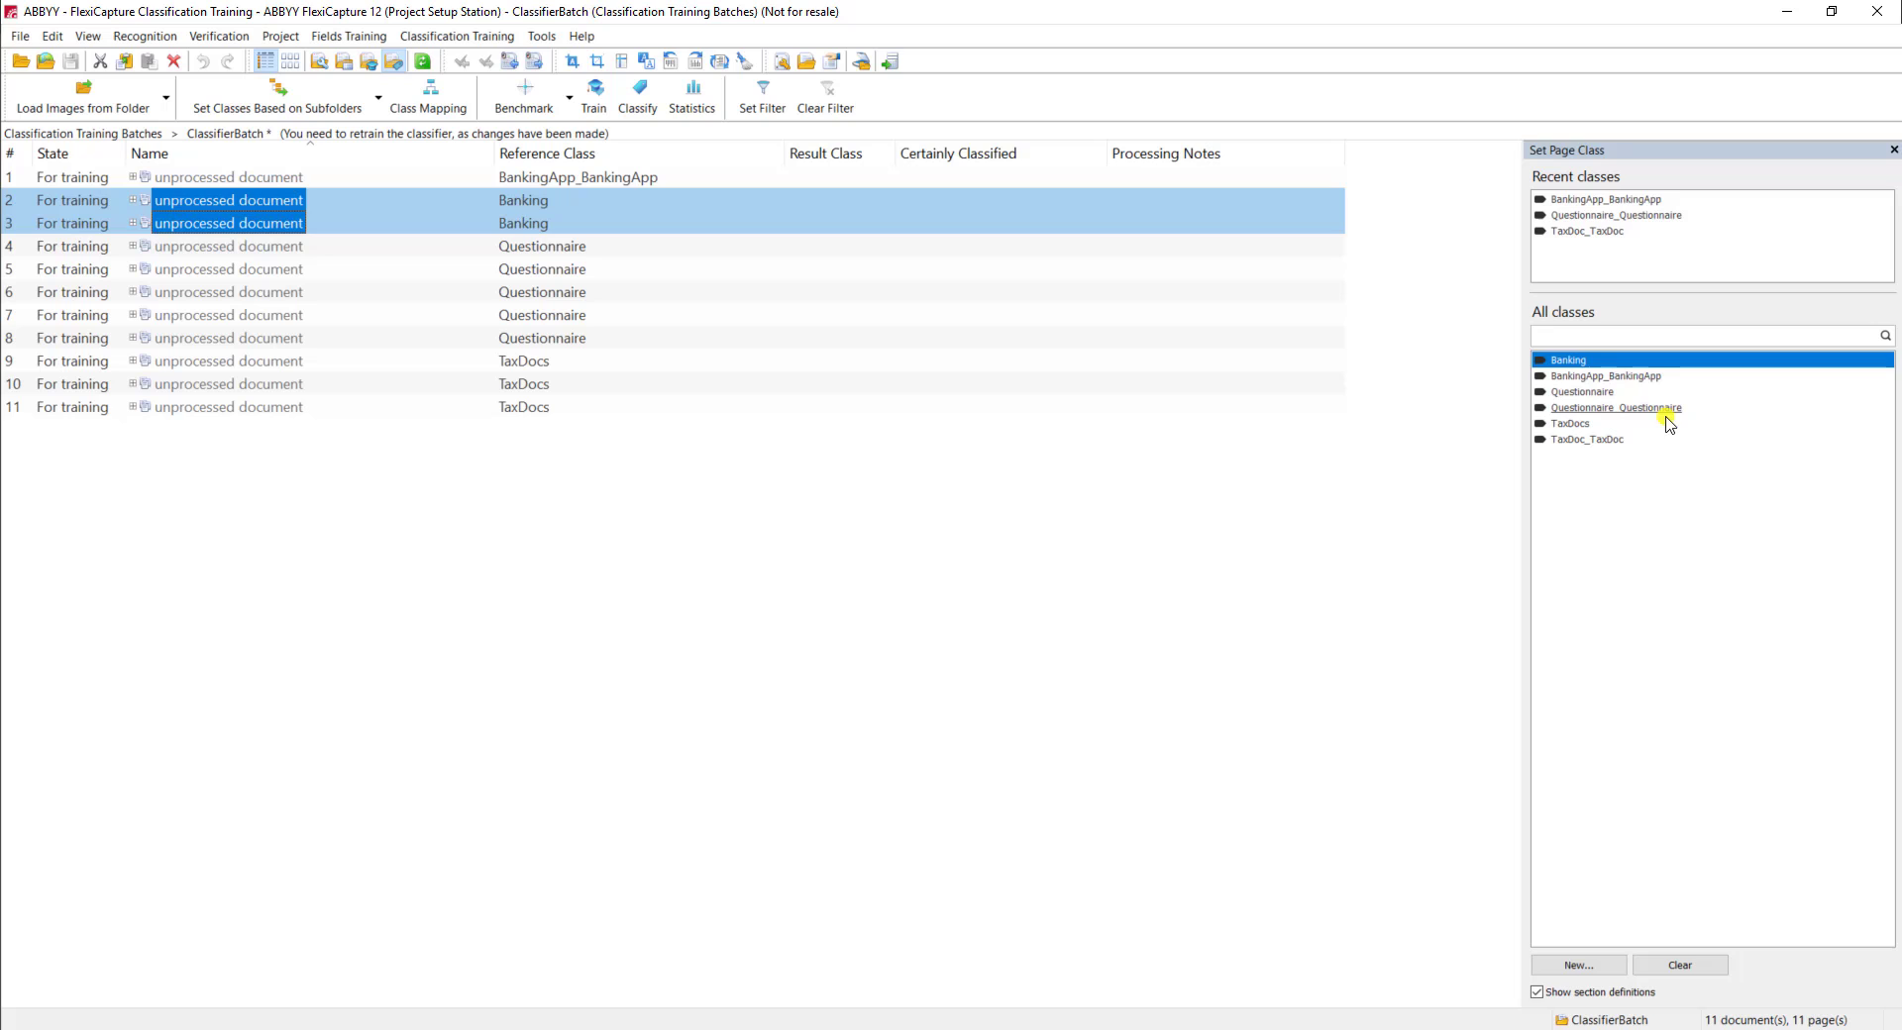
{"action": "left_click", "coordinate": [1637, 377]}
- Set documents 4–8 to Questionnaire_Questionnaire and documents 9–11 to TaxDoc_TaxDoc
{"action": "left_click", "coordinate": [645, 248]}
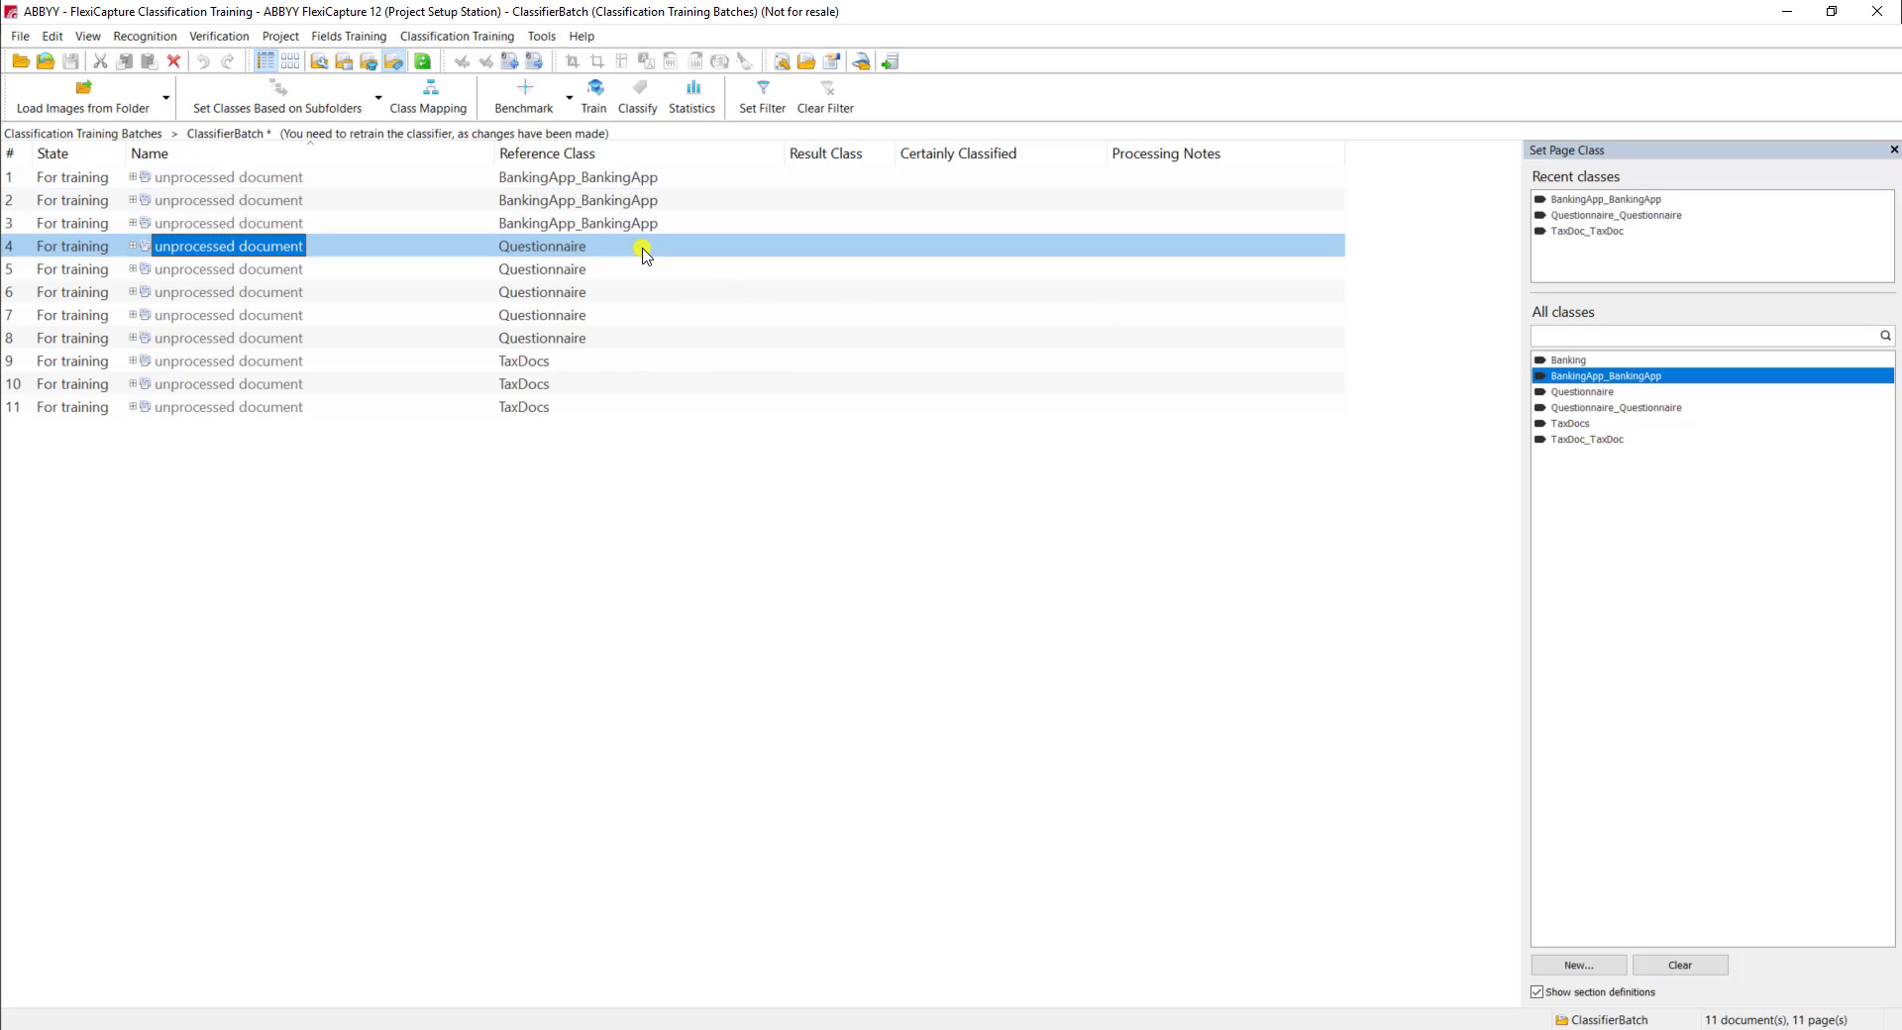
{"action": "left_click", "coordinate": [595, 339], "text": "shift"}
{"action": "left_click", "coordinate": [1650, 406]}
{"action": "left_click", "coordinate": [579, 363]}
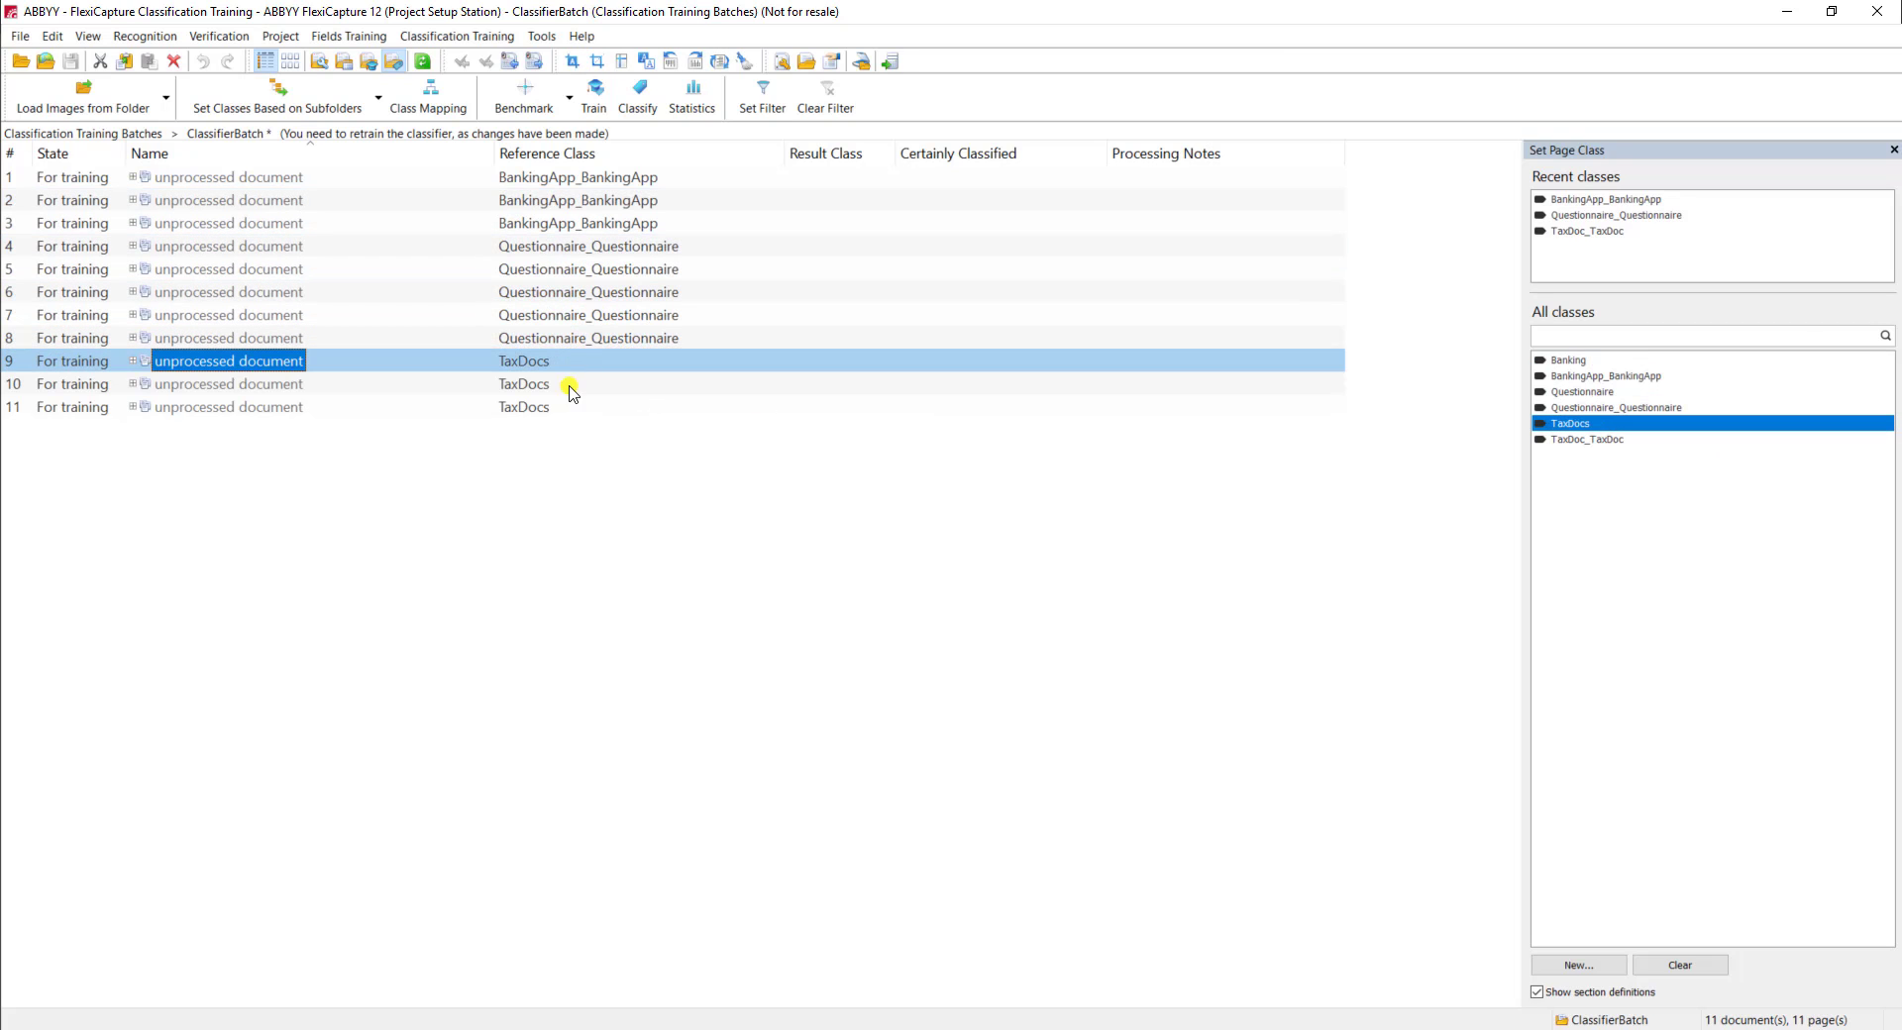
{"action": "left_click", "coordinate": [634, 408], "text": "shift"}
{"action": "left_click", "coordinate": [1605, 441]}
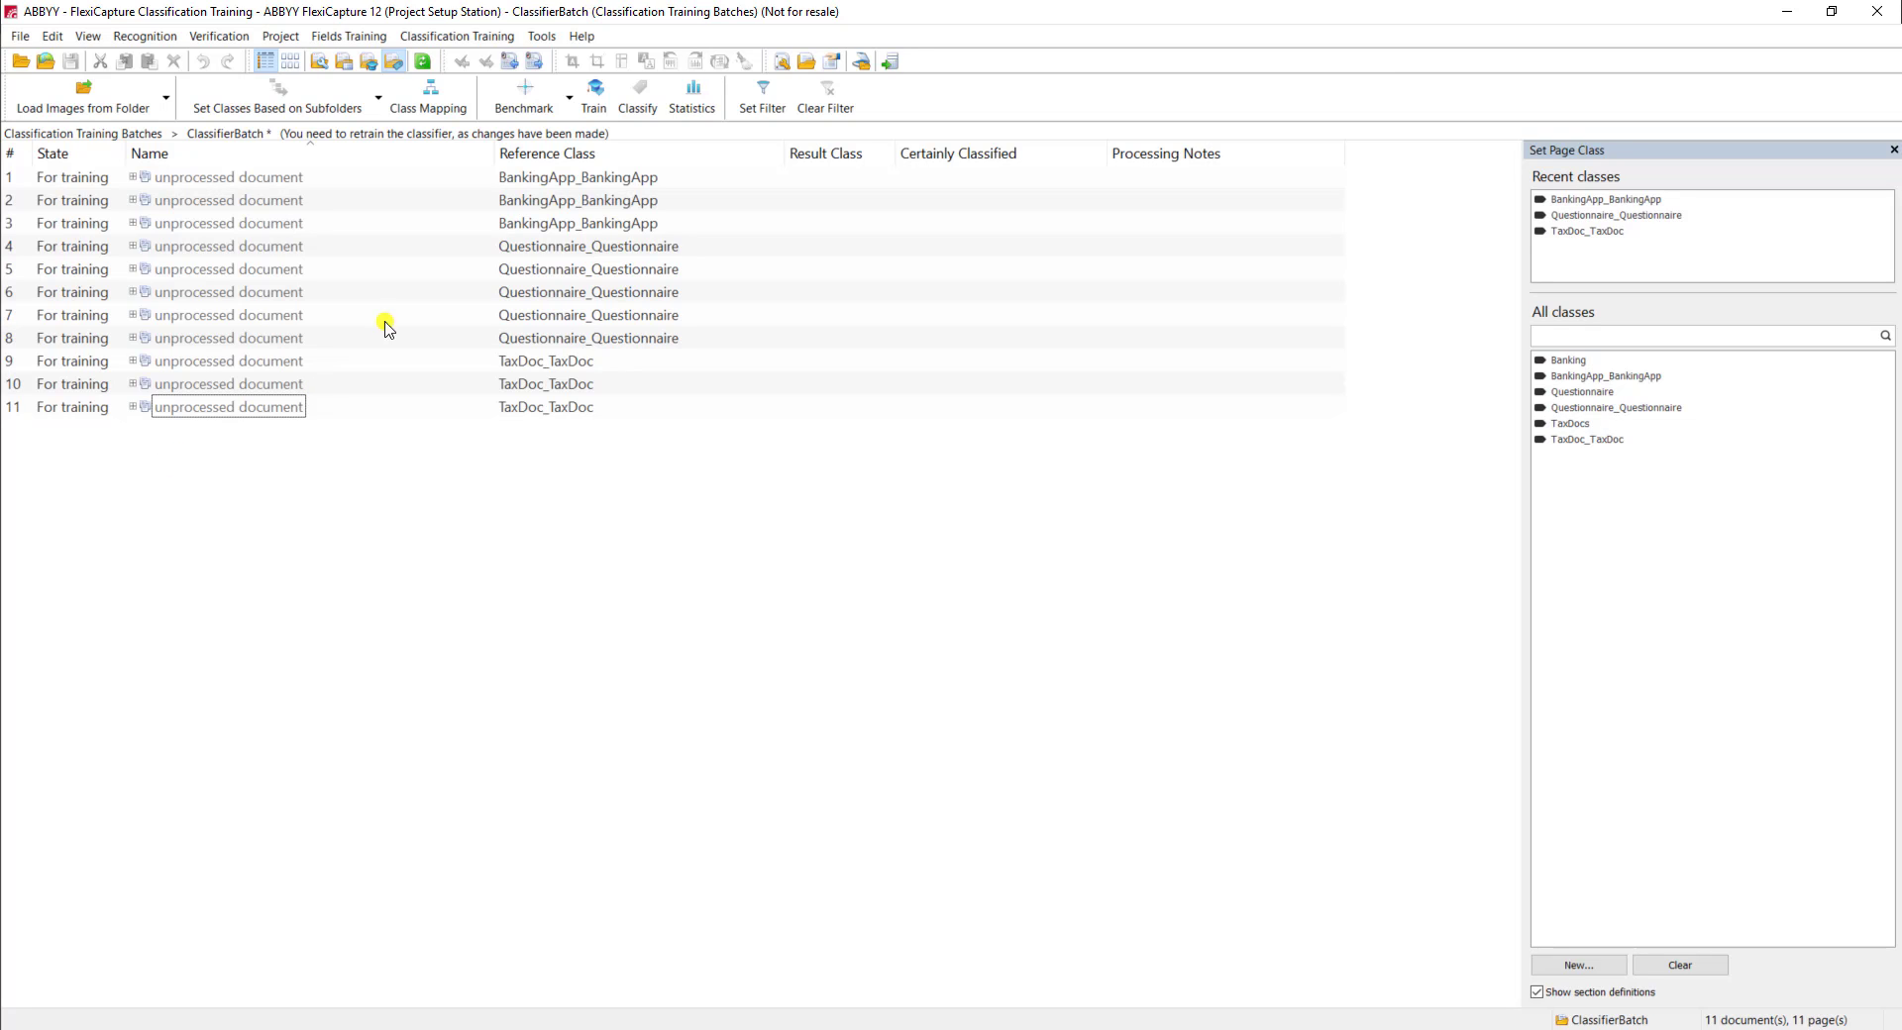
- Select all 11 ClassifierBatch documents and train the classifier on them
{"action": "right_click", "coordinate": [190, 185]}
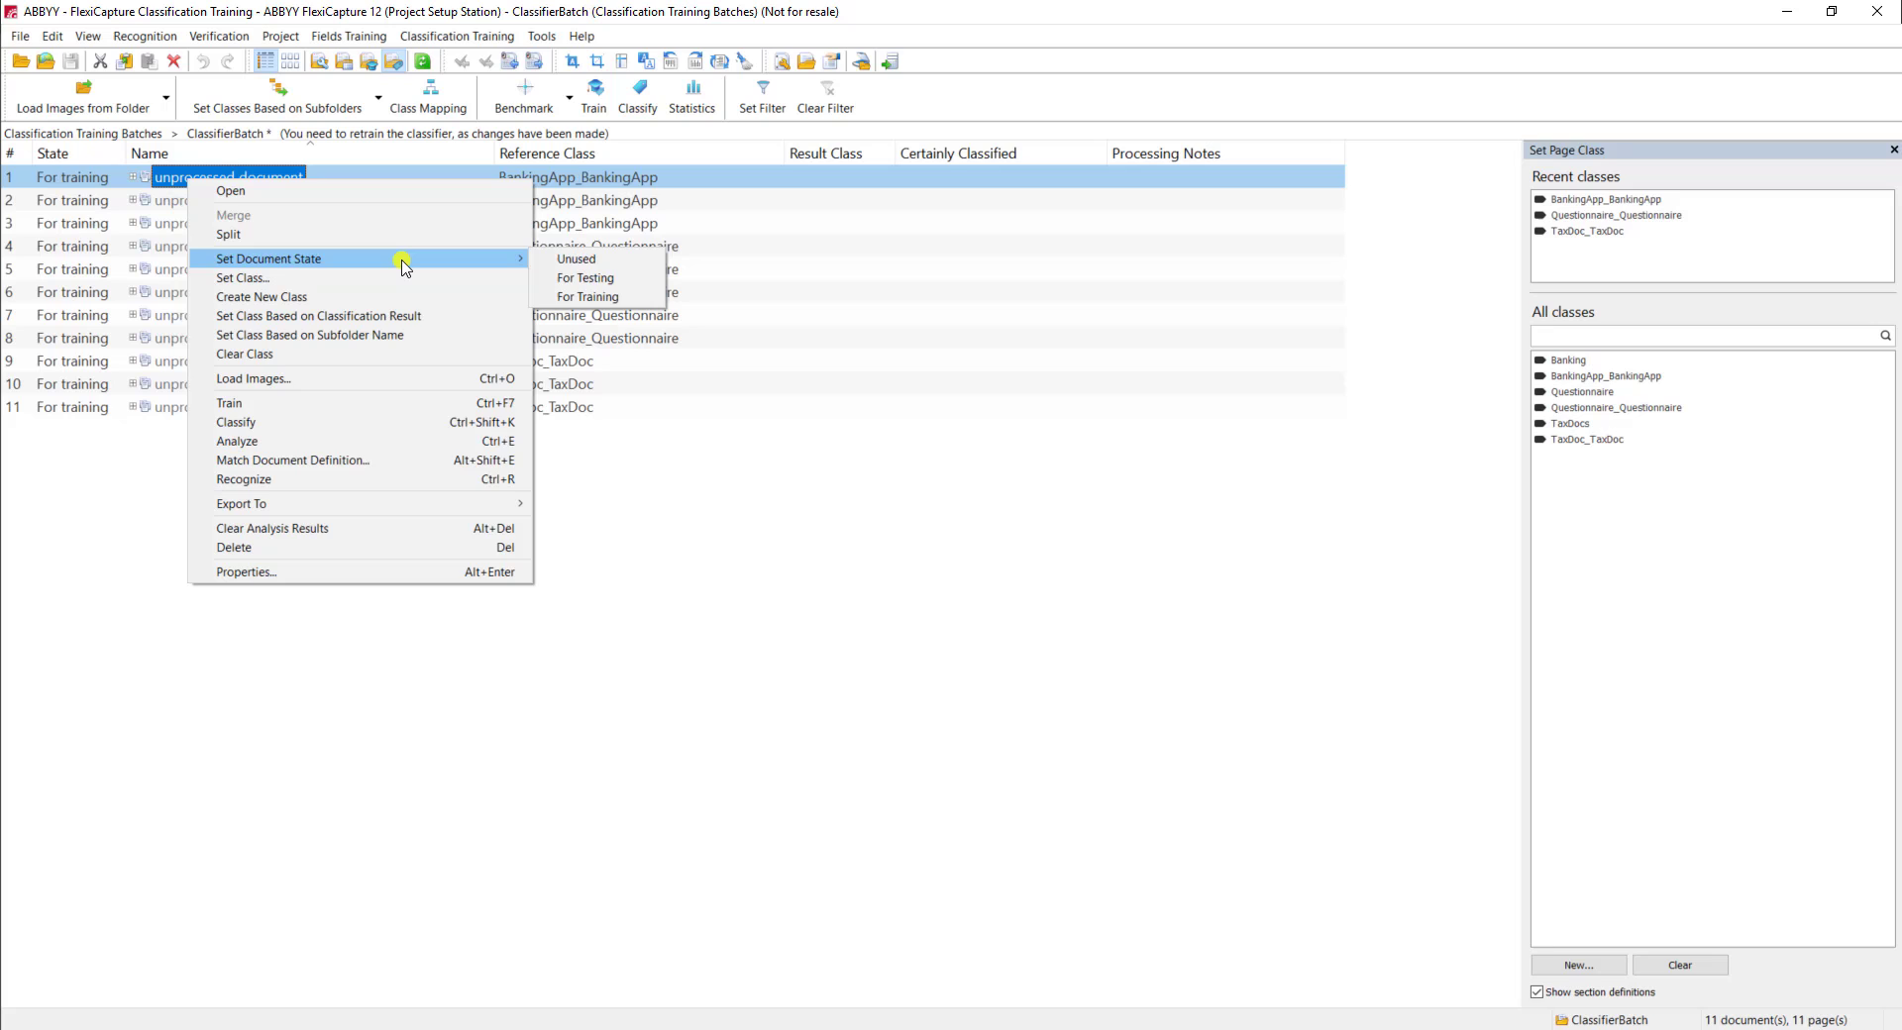
{"action": "left_click_drag", "start_coordinate": [60, 614], "coordinate": [105, 139]}
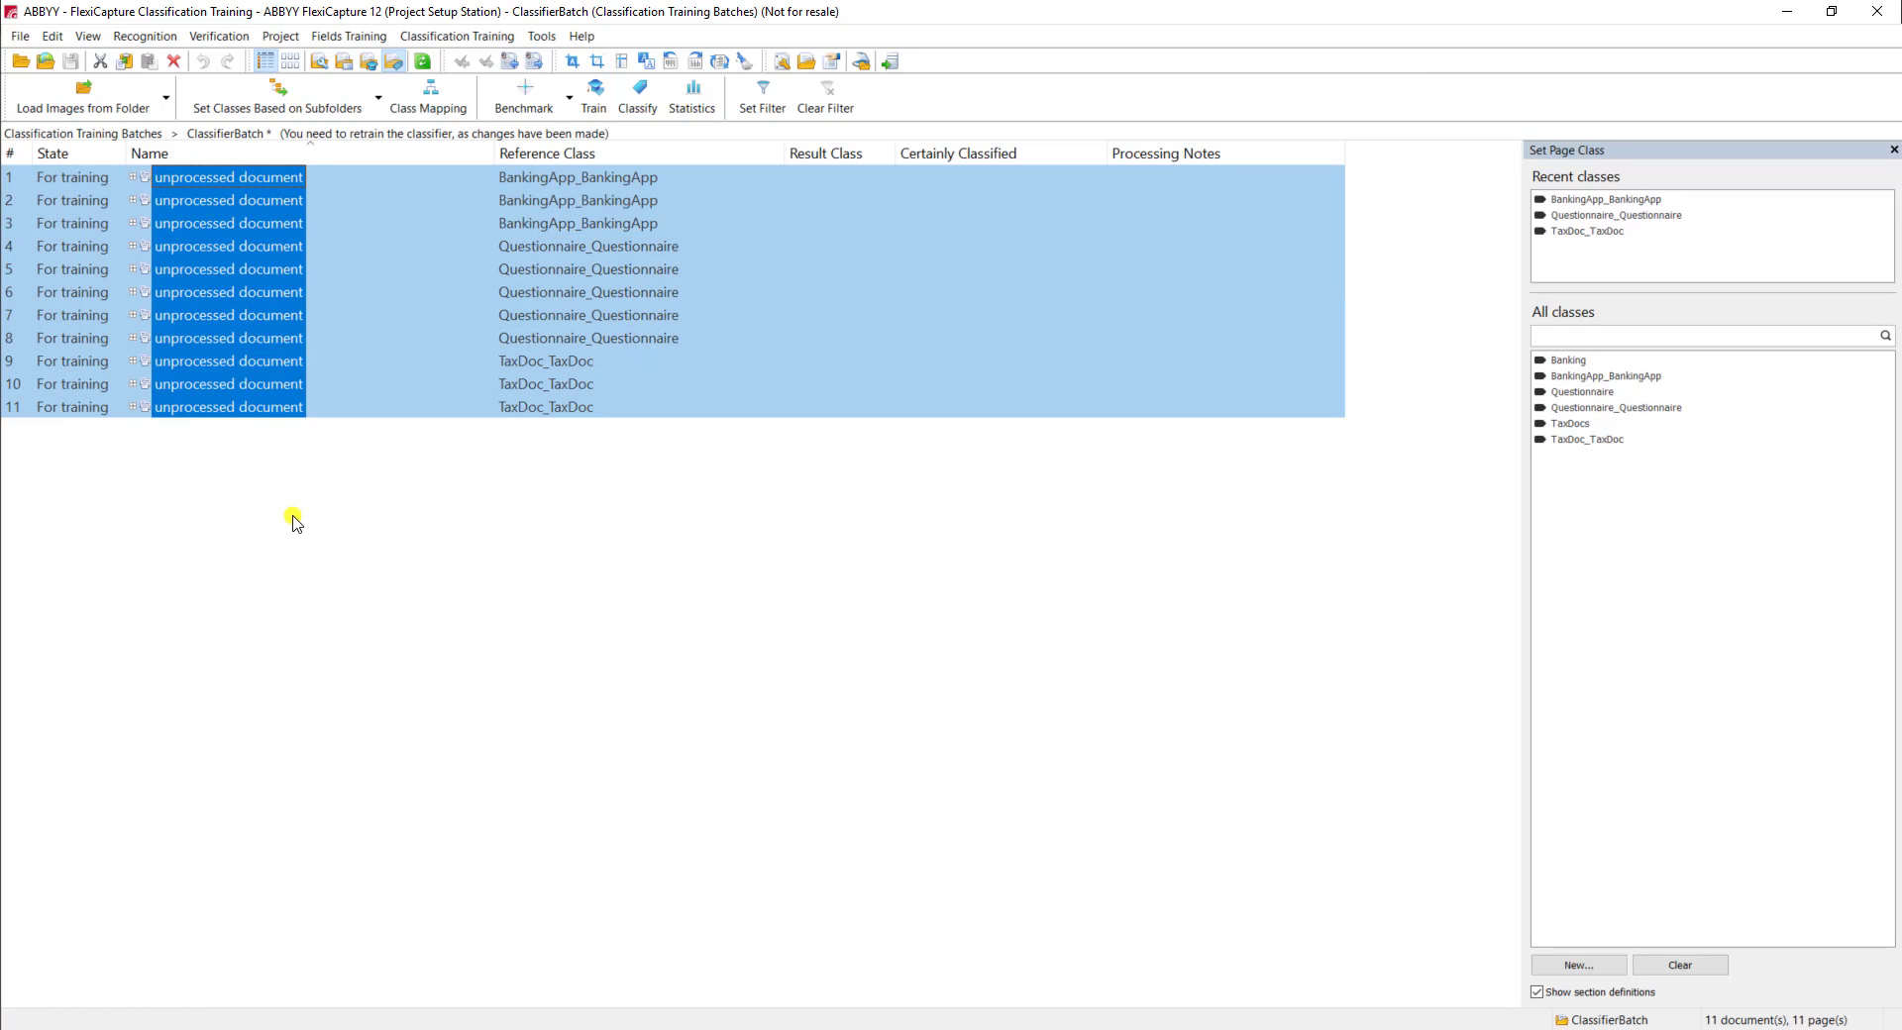
{"action": "left_click", "coordinate": [592, 103]}
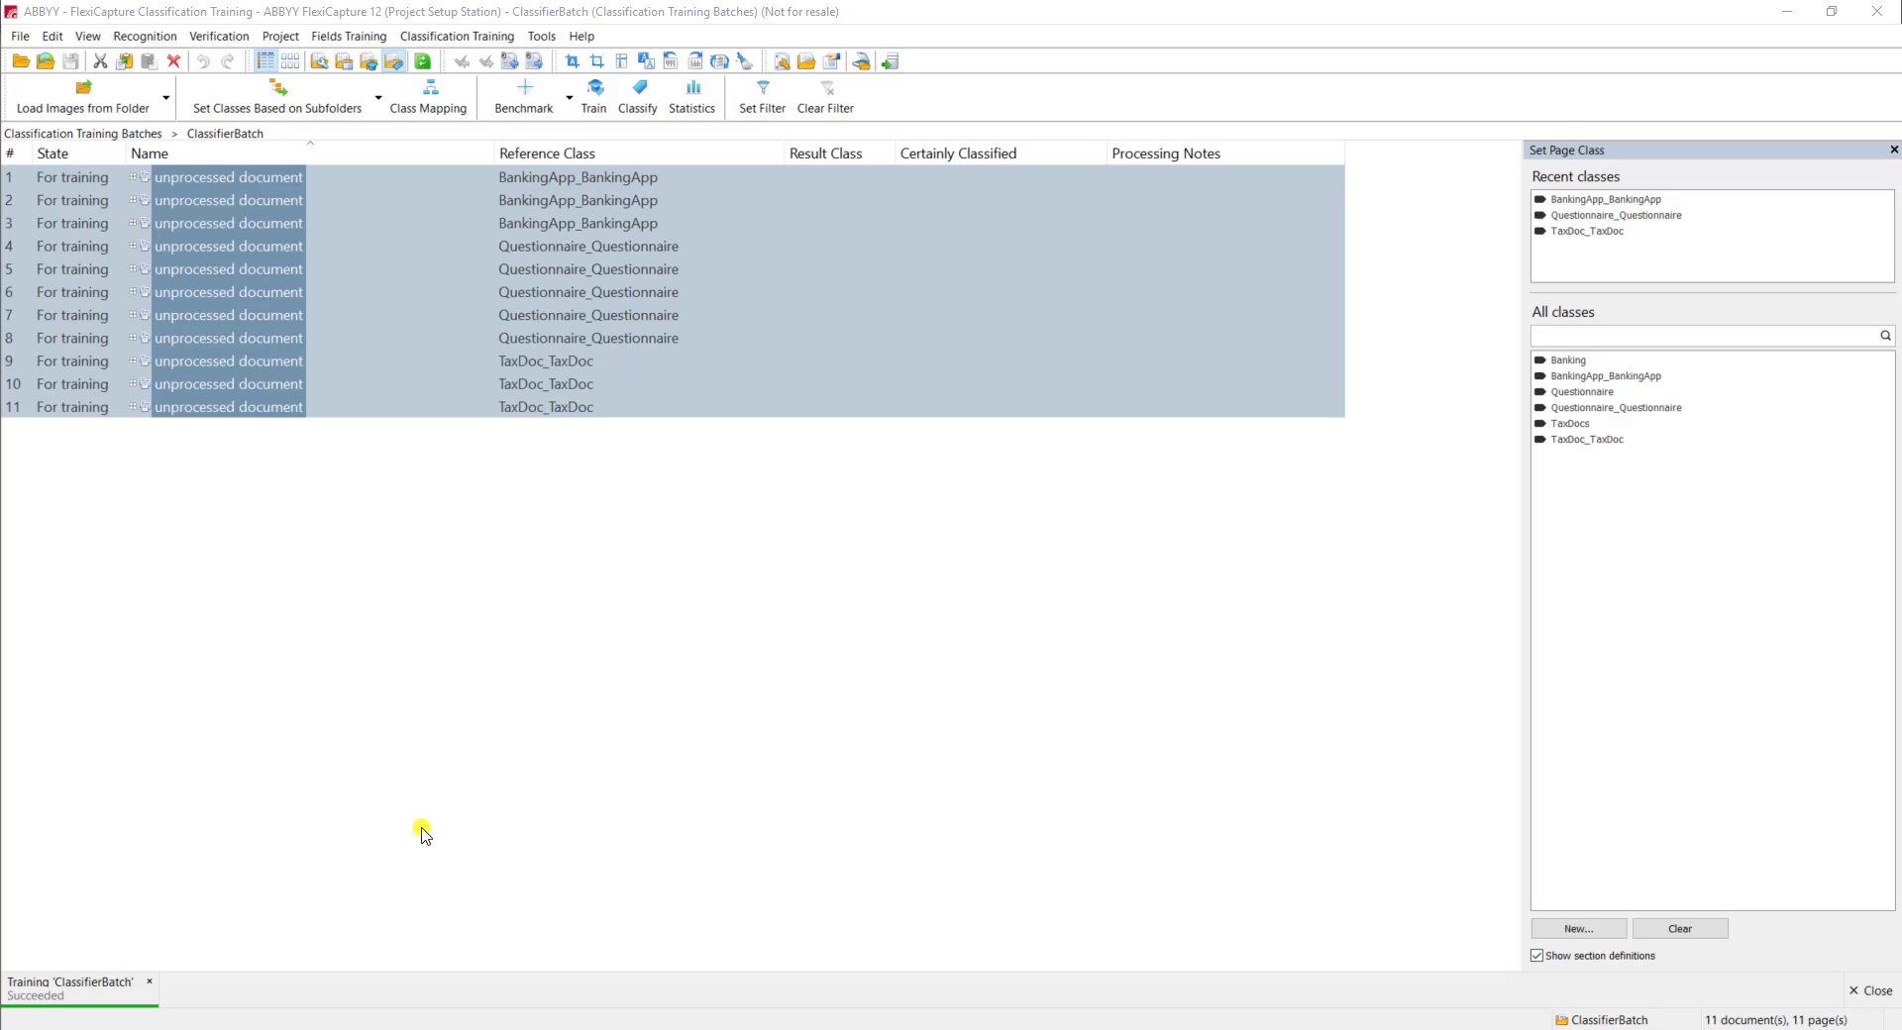
- Classify the batch, confirming all 11 result classes match their reference classes, then deselect
{"action": "left_click", "coordinate": [642, 97]}
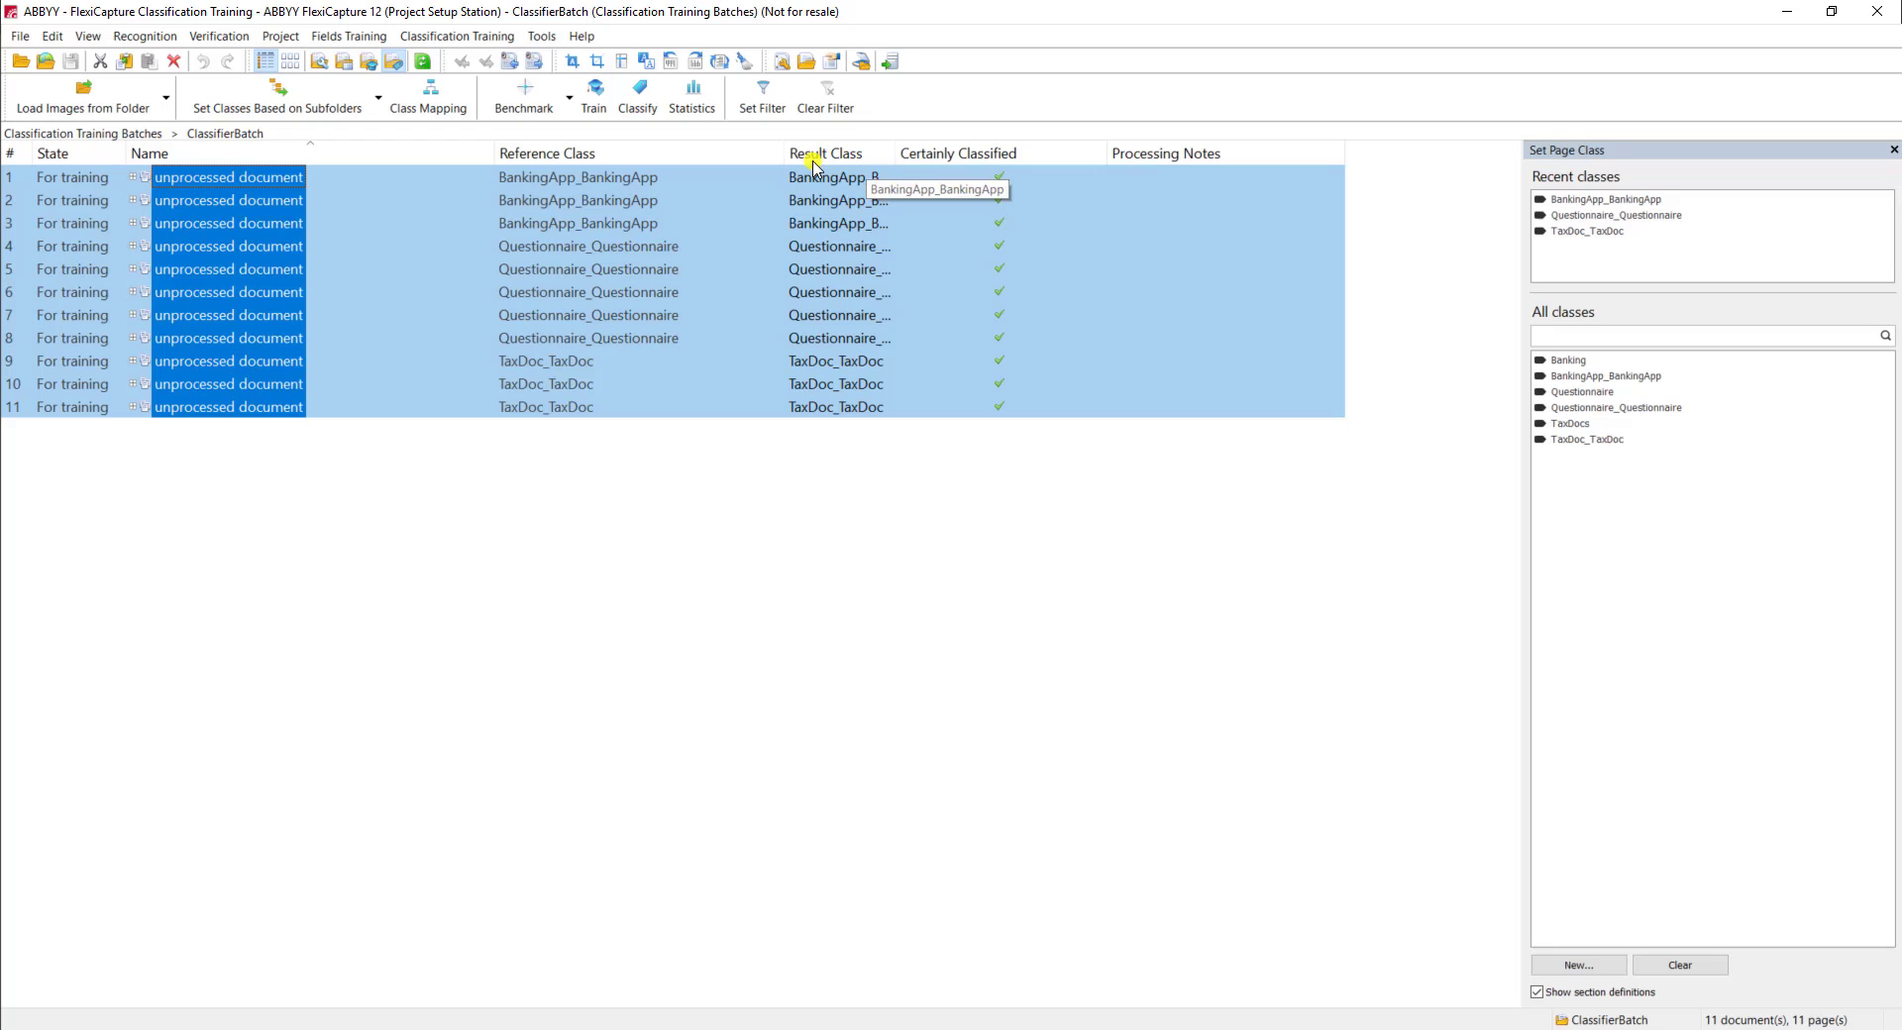
{"action": "left_click", "coordinate": [656, 613]}
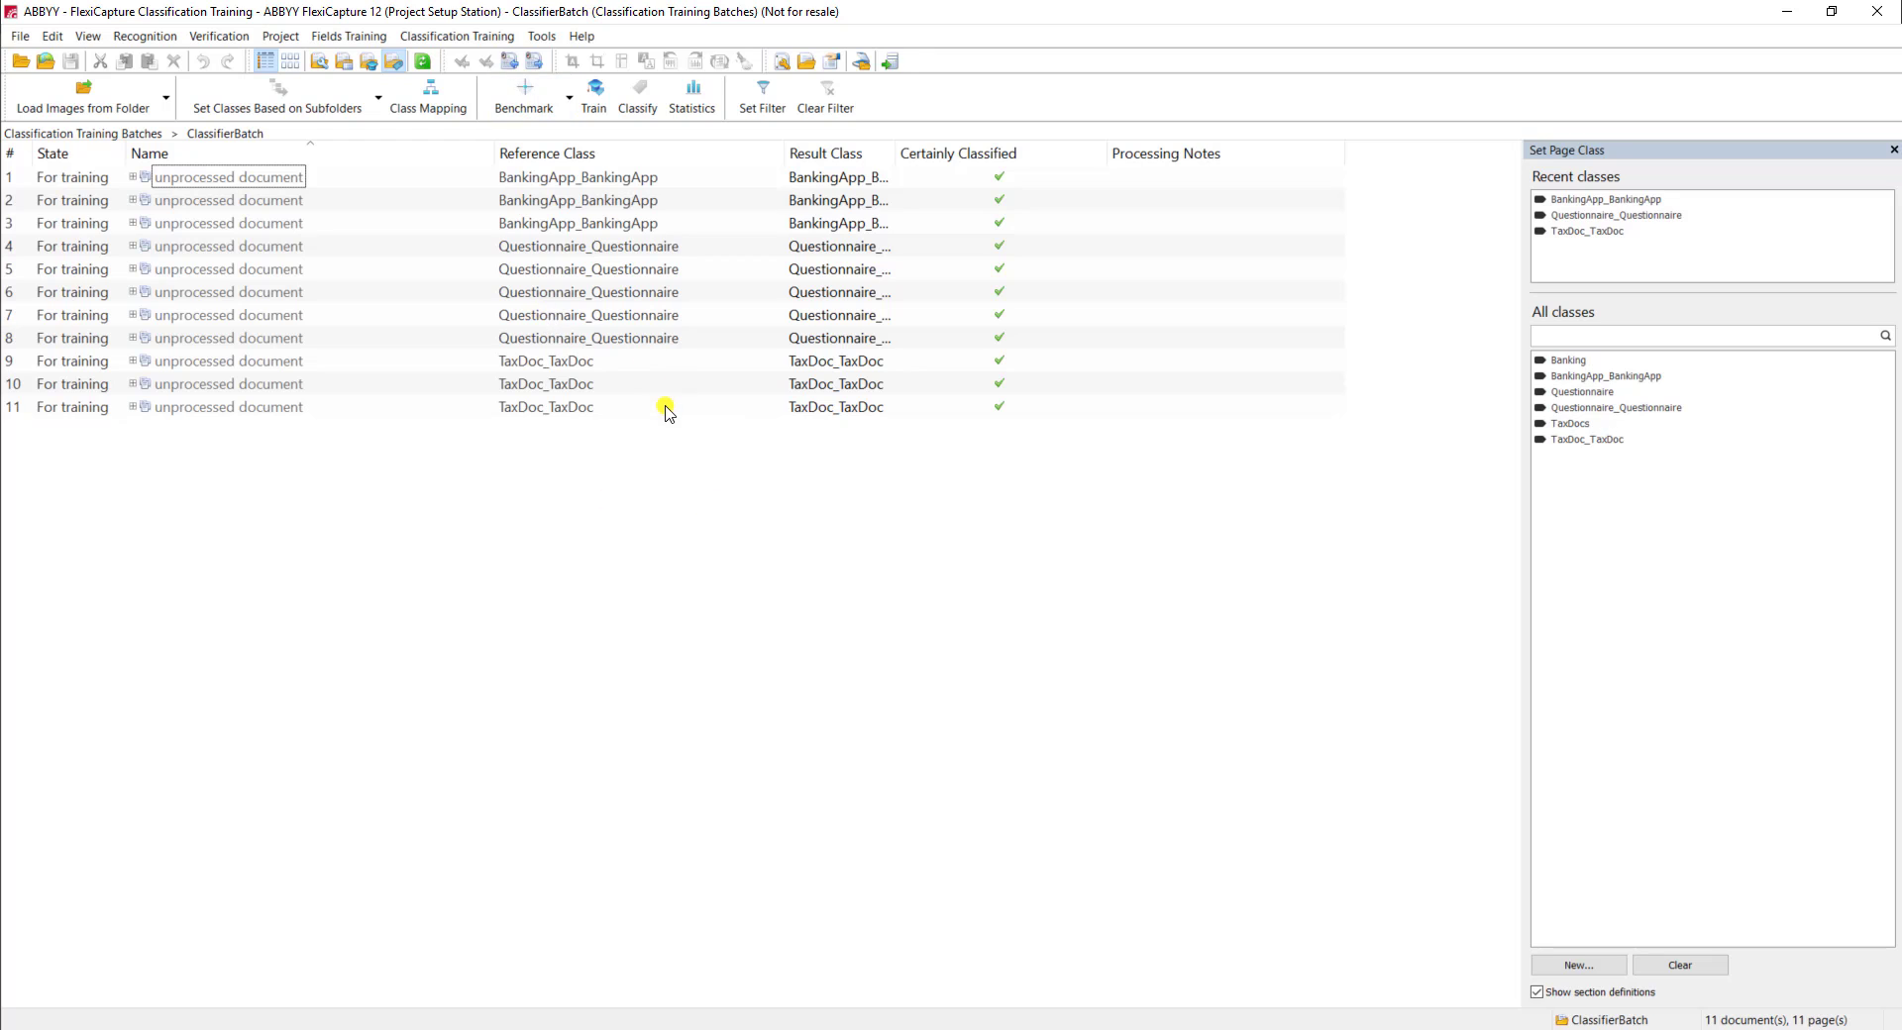
- Turn on Classify pages in Project Properties with ClassifierBatch as the classifier, and apply
{"action": "left_click", "coordinate": [279, 37]}
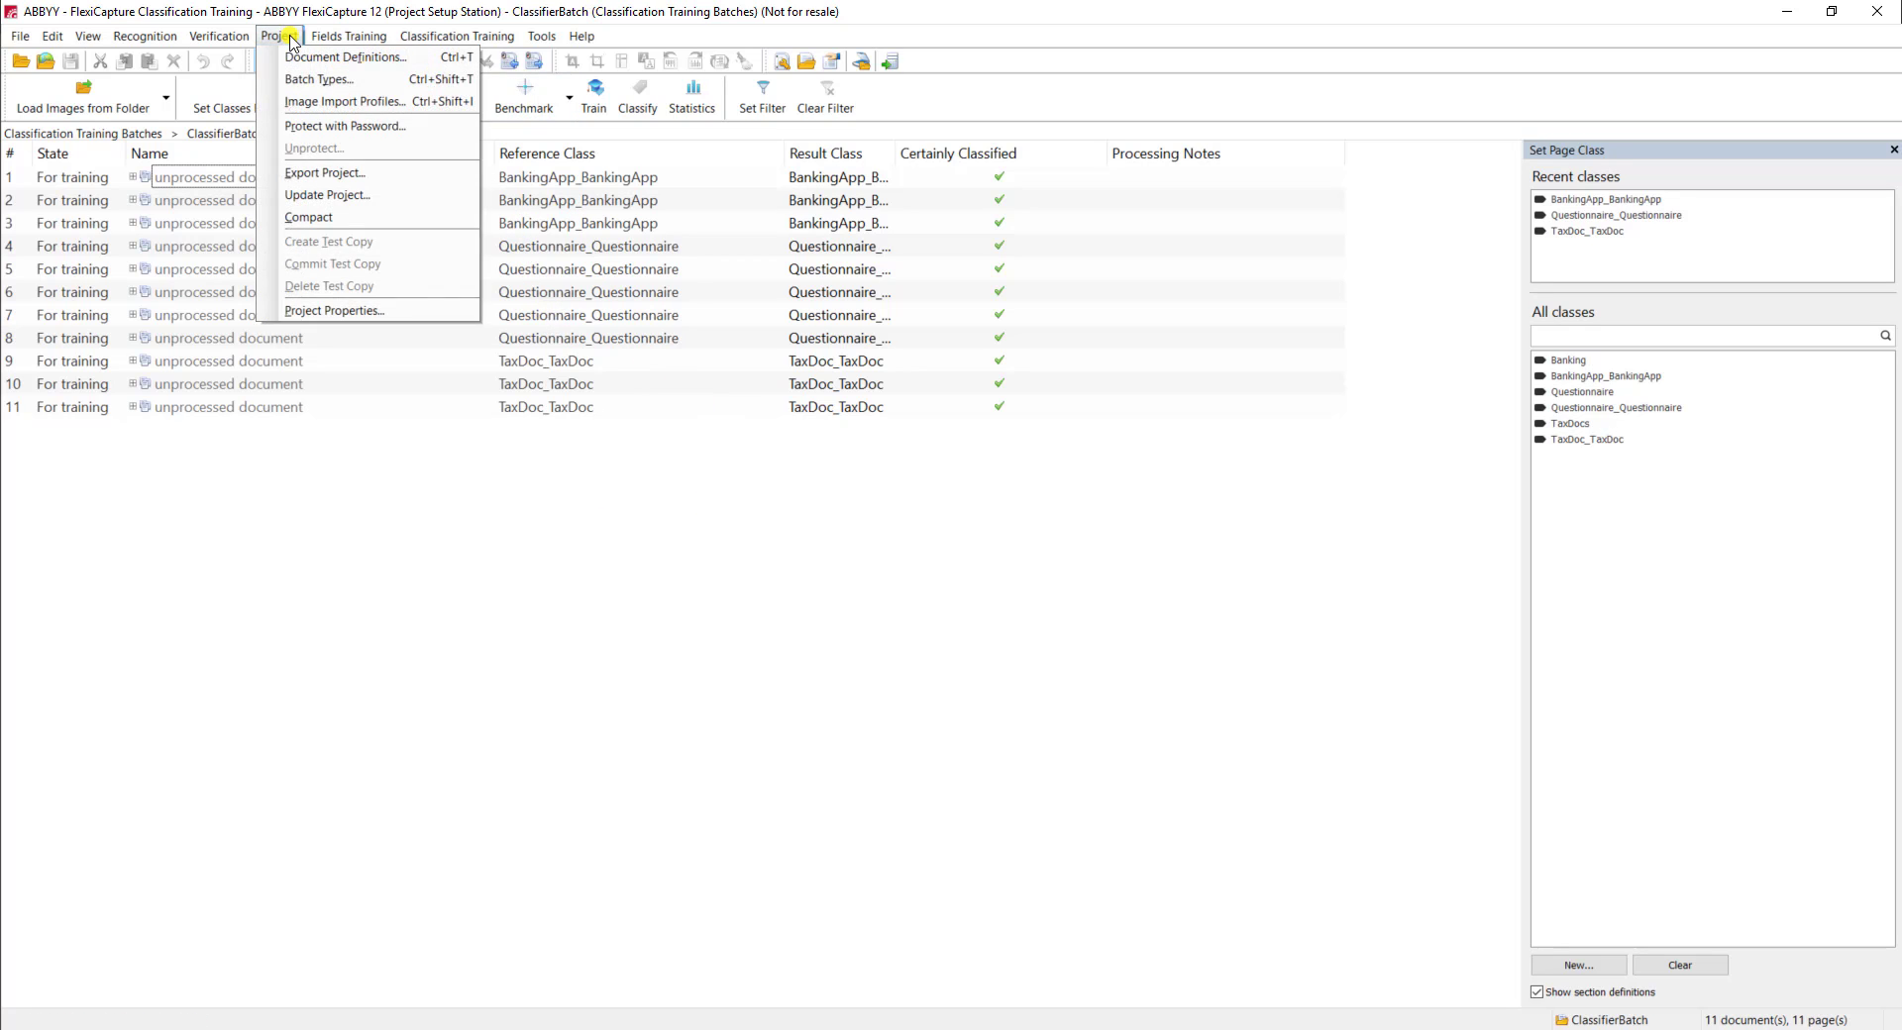
{"action": "left_click", "coordinate": [382, 315]}
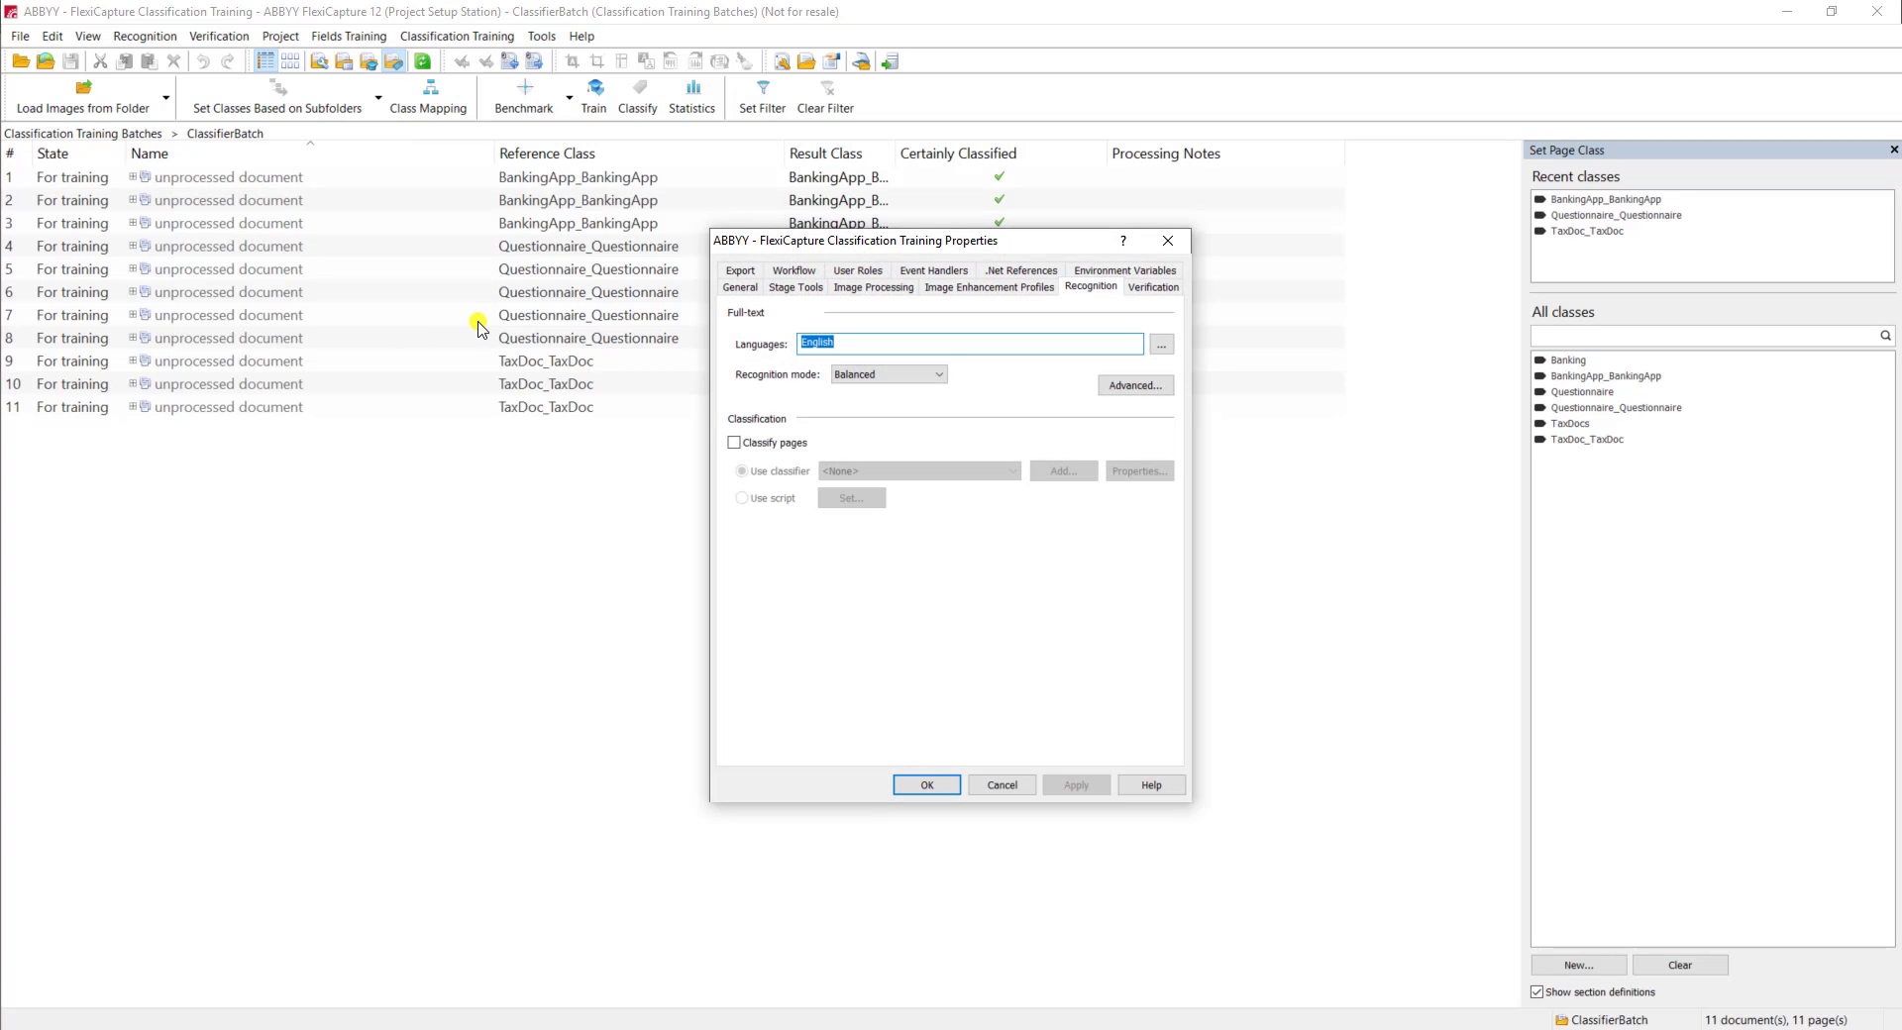
{"action": "left_click", "coordinate": [786, 444]}
{"action": "left_click", "coordinate": [837, 472]}
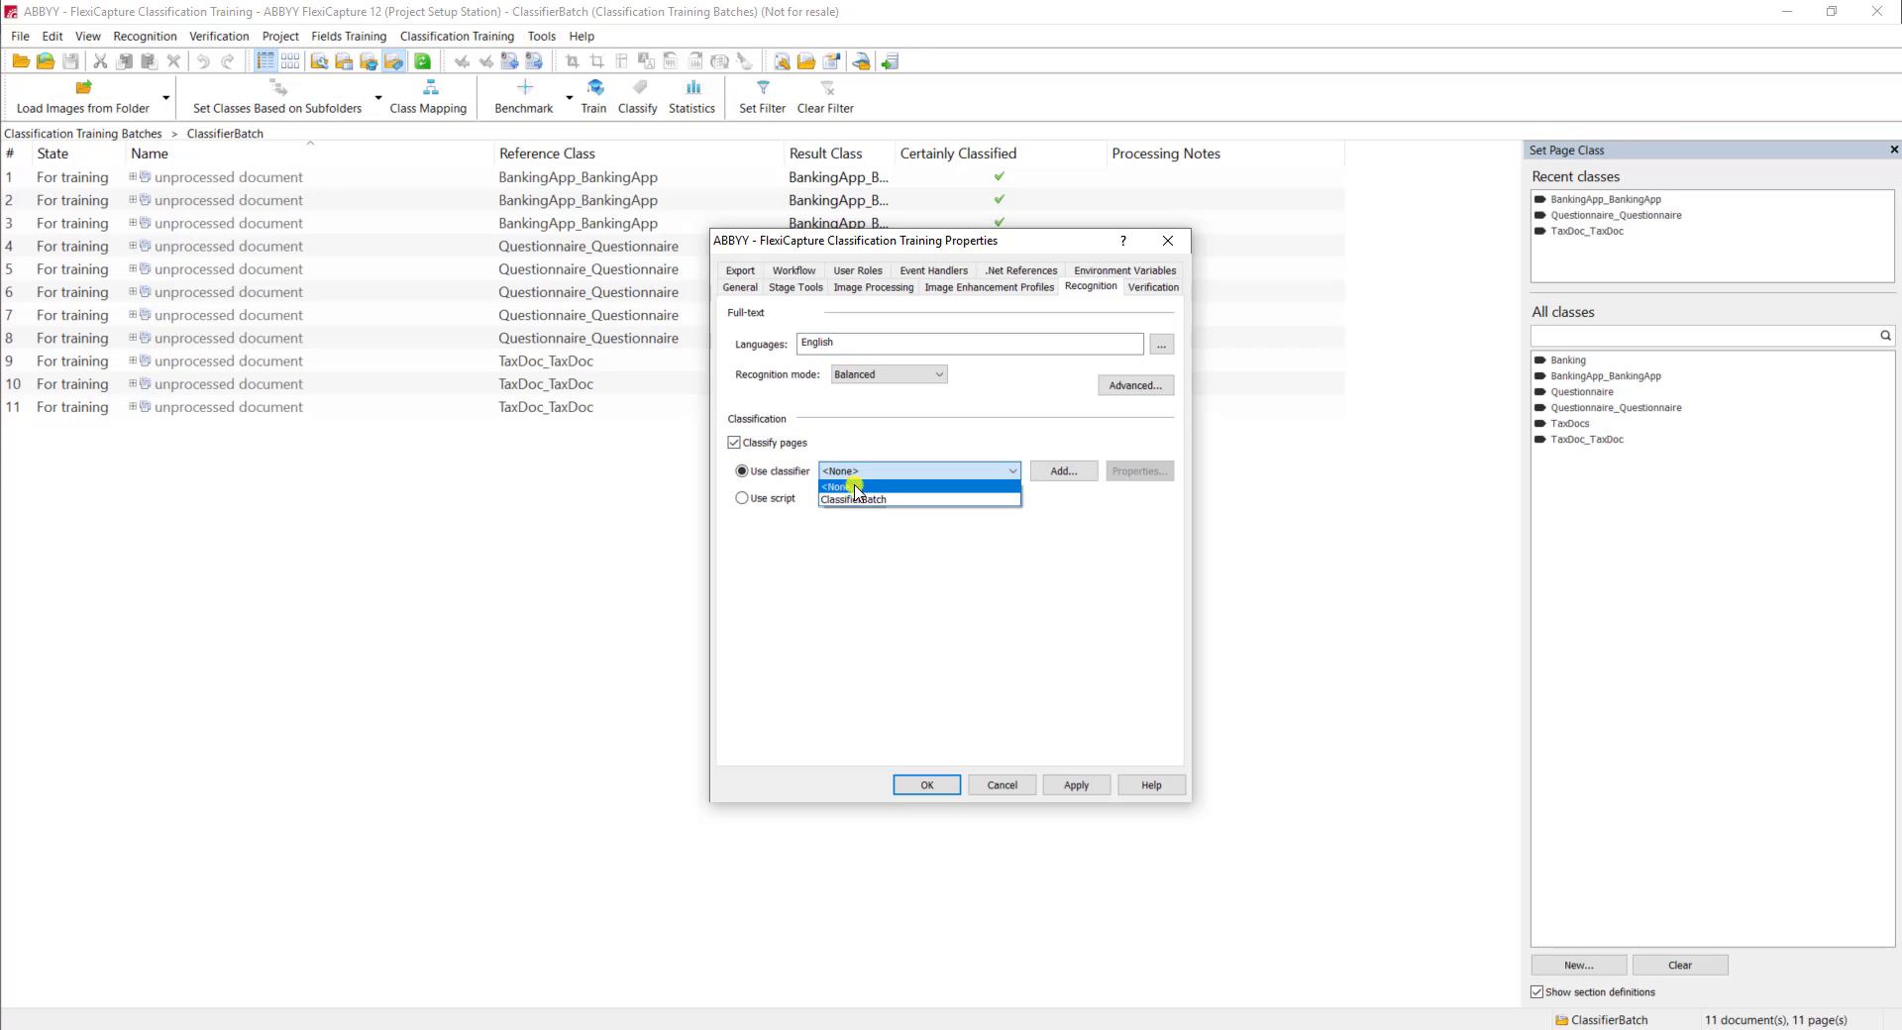
{"action": "left_click", "coordinate": [872, 500]}
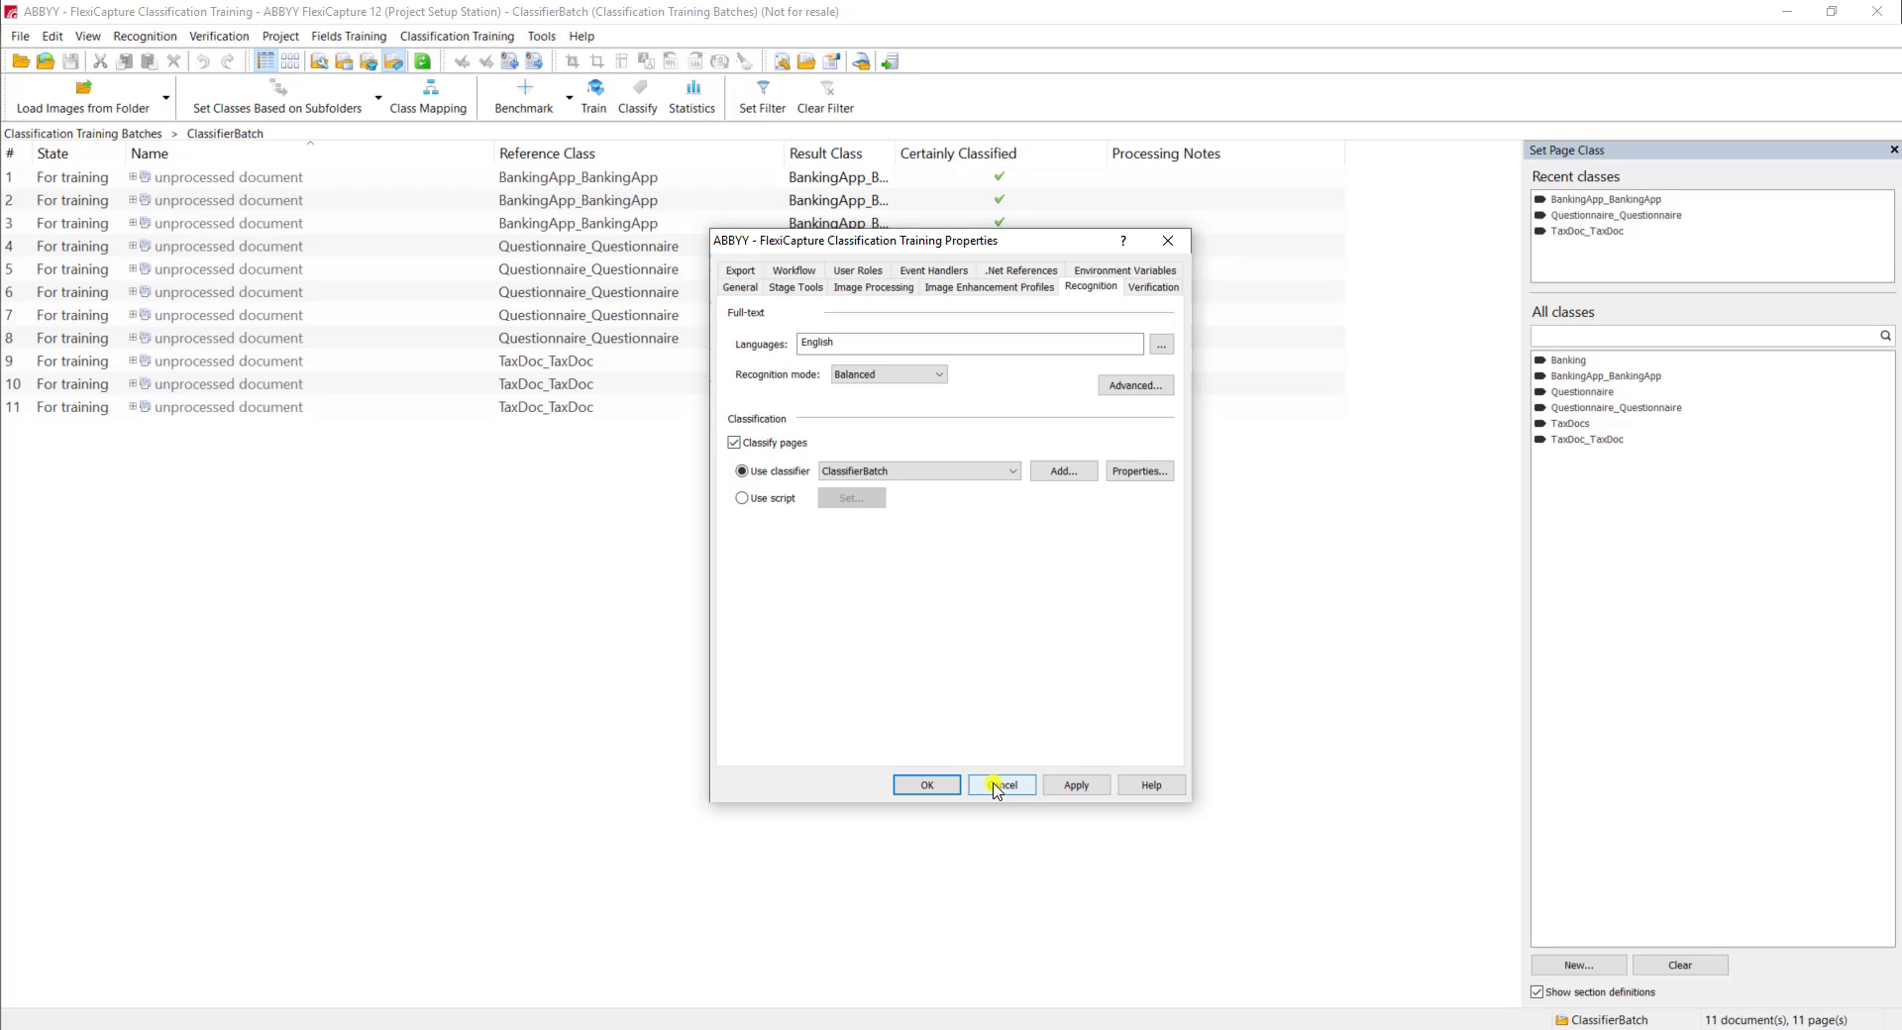
{"action": "left_click", "coordinate": [1074, 786]}
{"action": "left_click", "coordinate": [957, 788]}
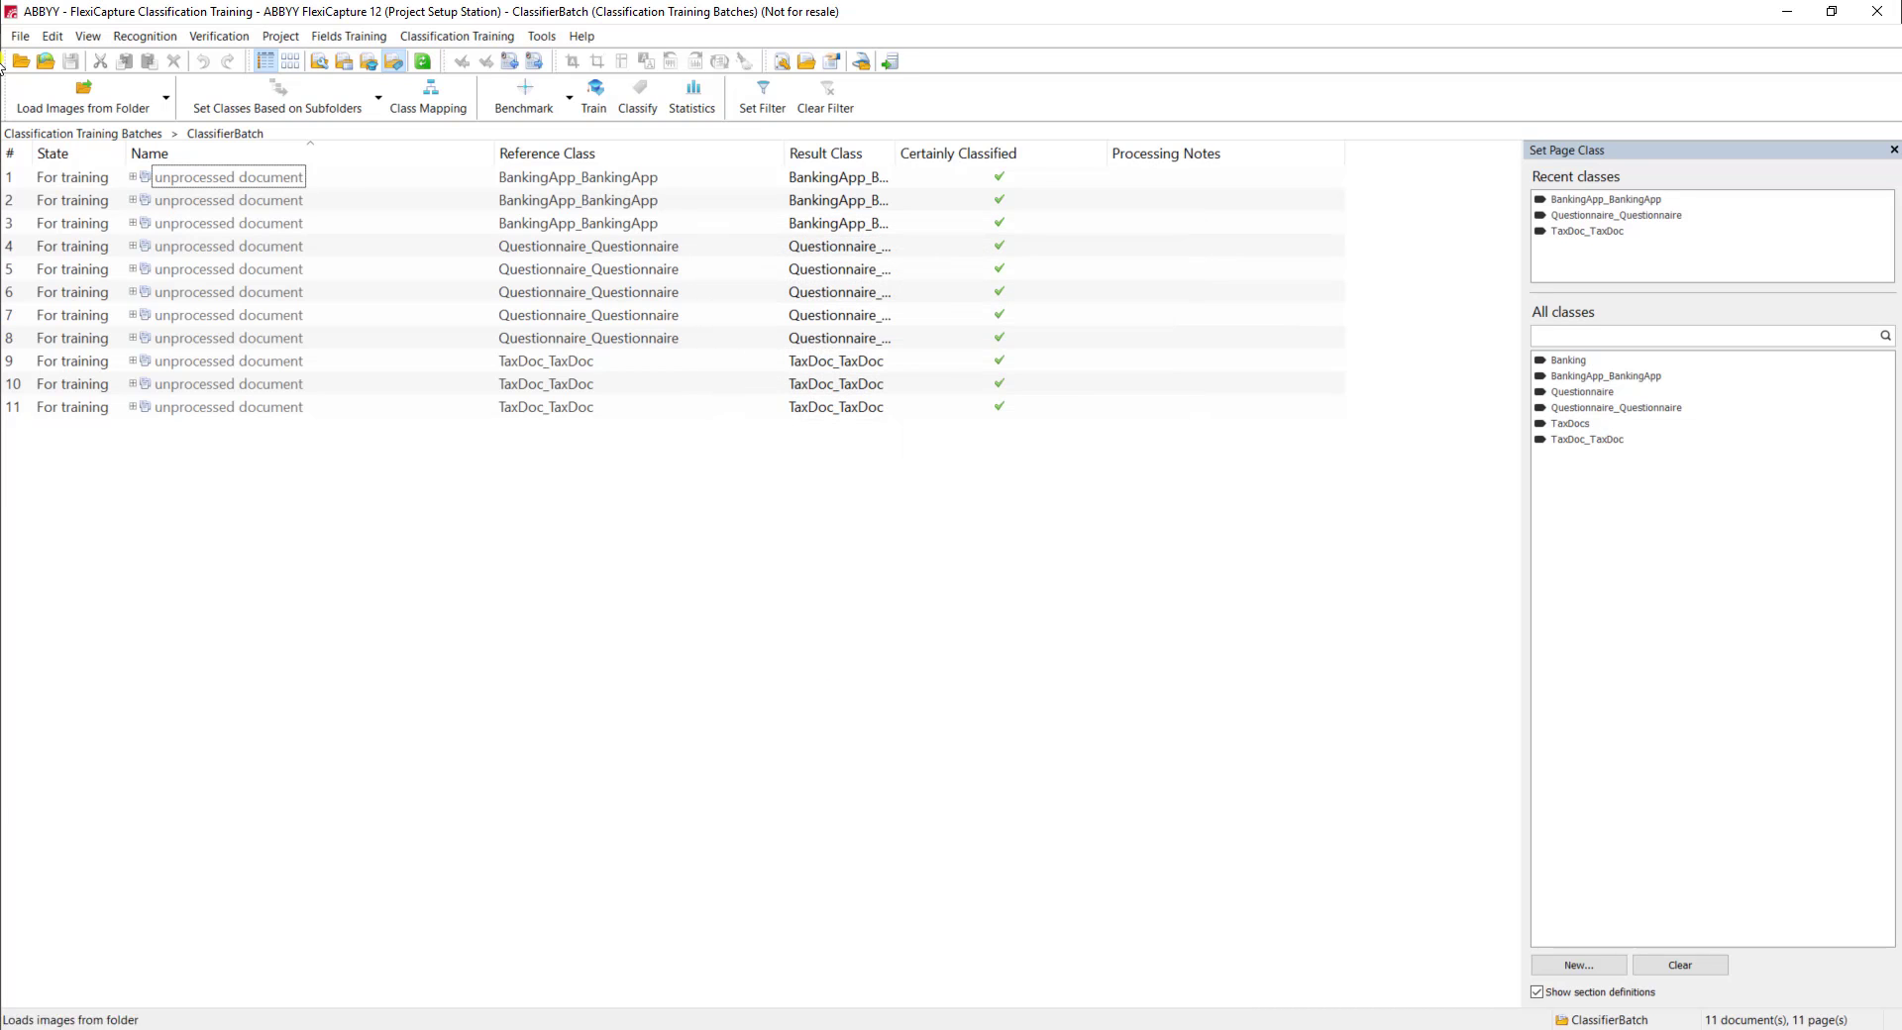
- Open the working batch named Batch and recognize all 10 of its documents
{"action": "left_click", "coordinate": [87, 35]}
{"action": "left_click", "coordinate": [104, 79]}
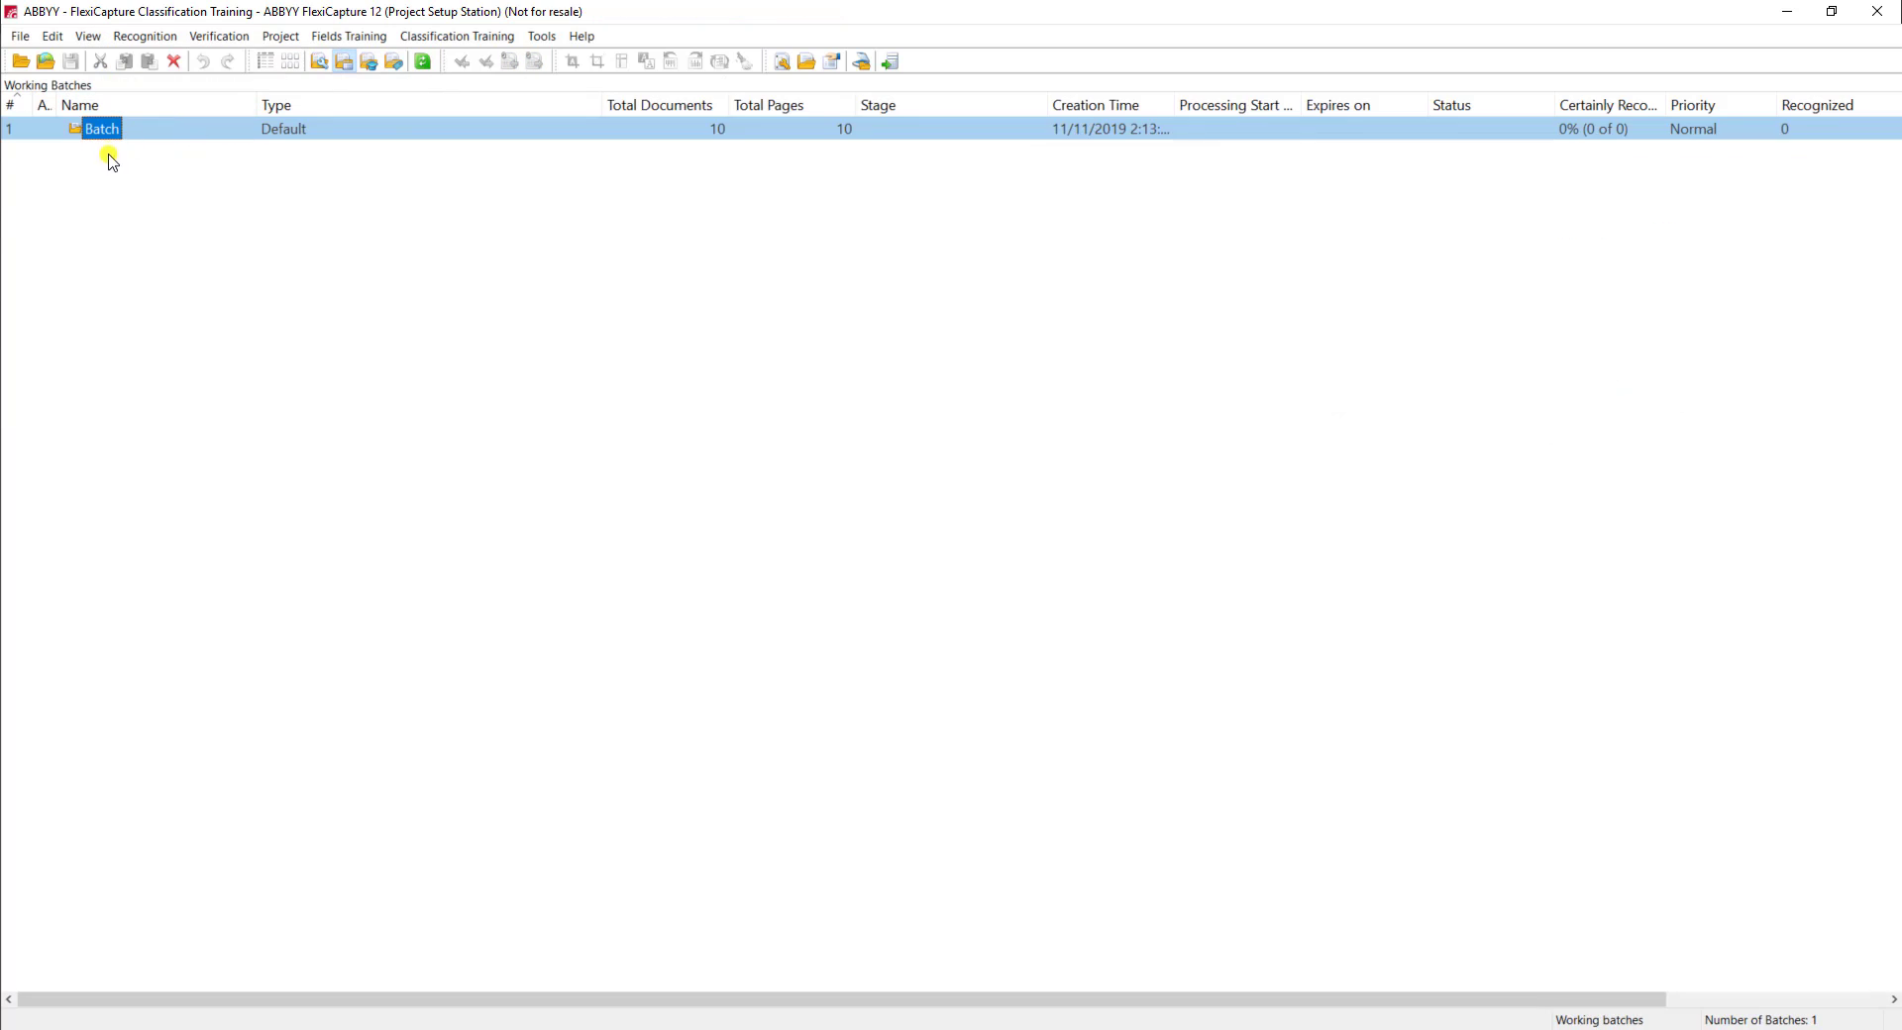
{"action": "double_click", "coordinate": [107, 136]}
{"action": "left_click_drag", "start_coordinate": [423, 476], "coordinate": [357, 136]}
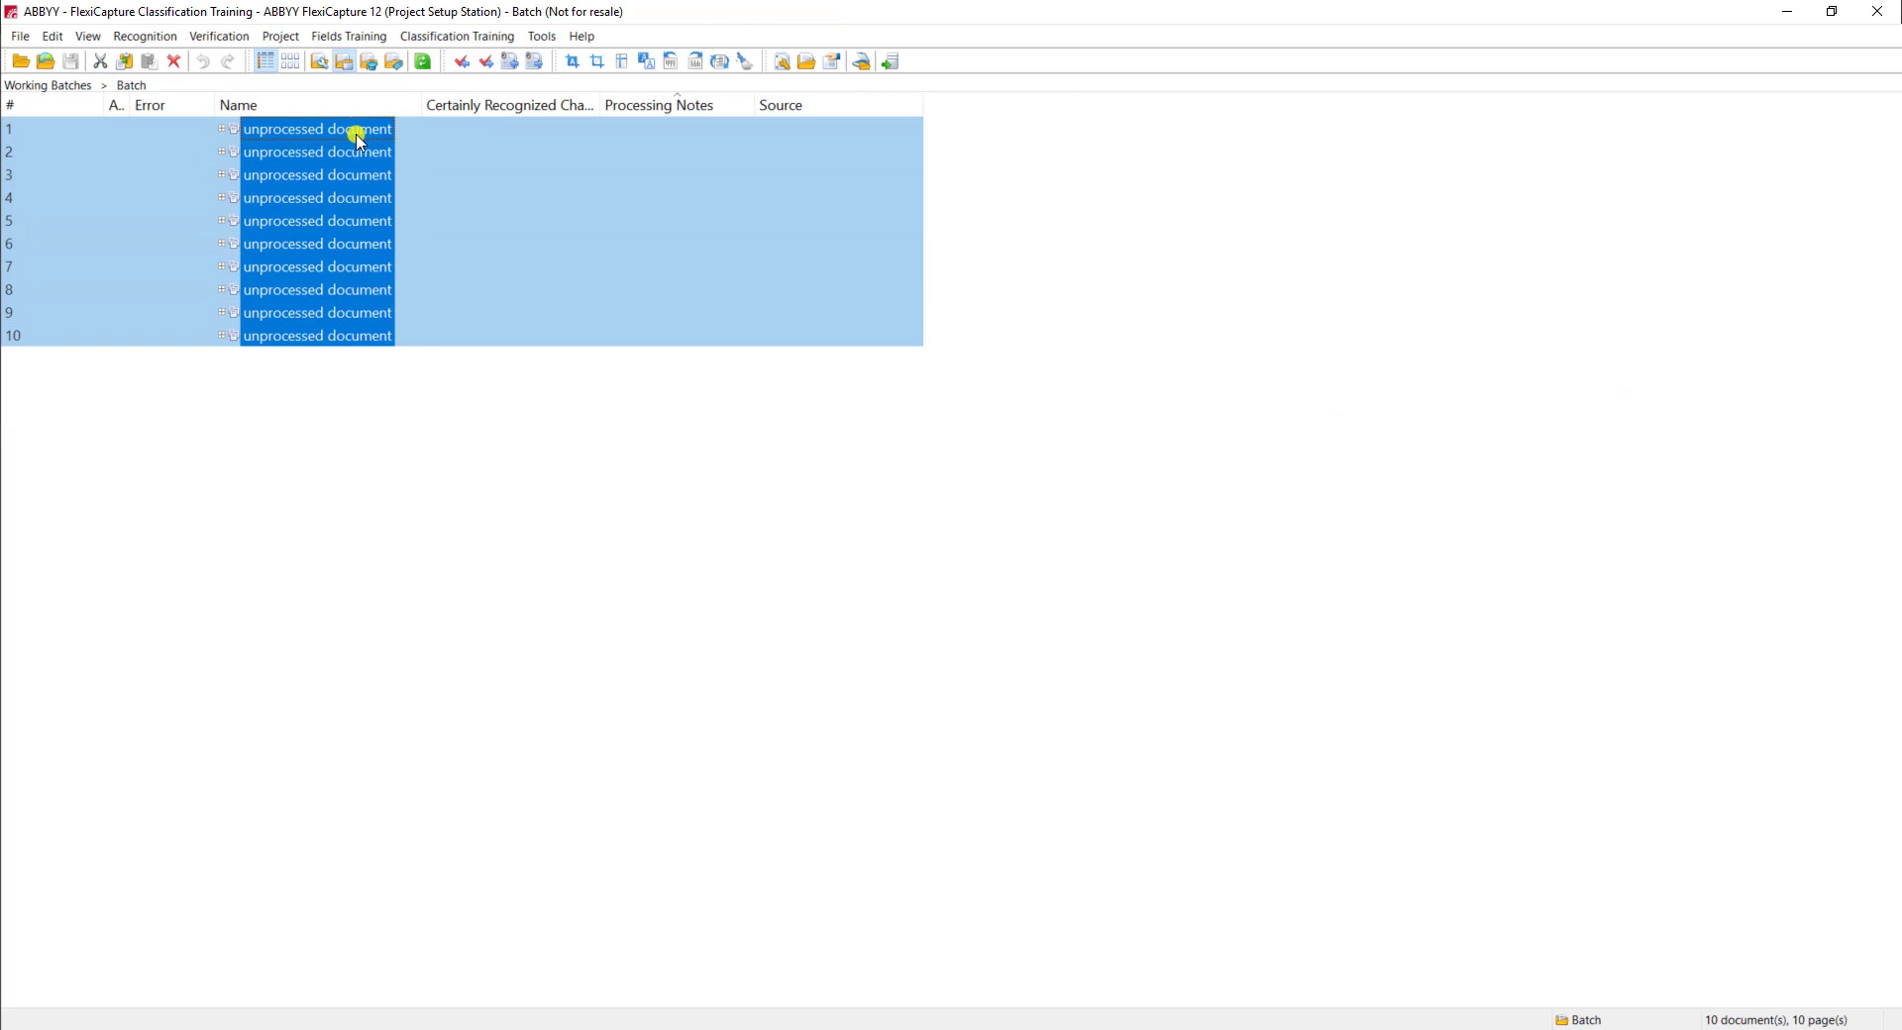
{"action": "right_click", "coordinate": [360, 133]}
{"action": "left_click", "coordinate": [498, 416]}
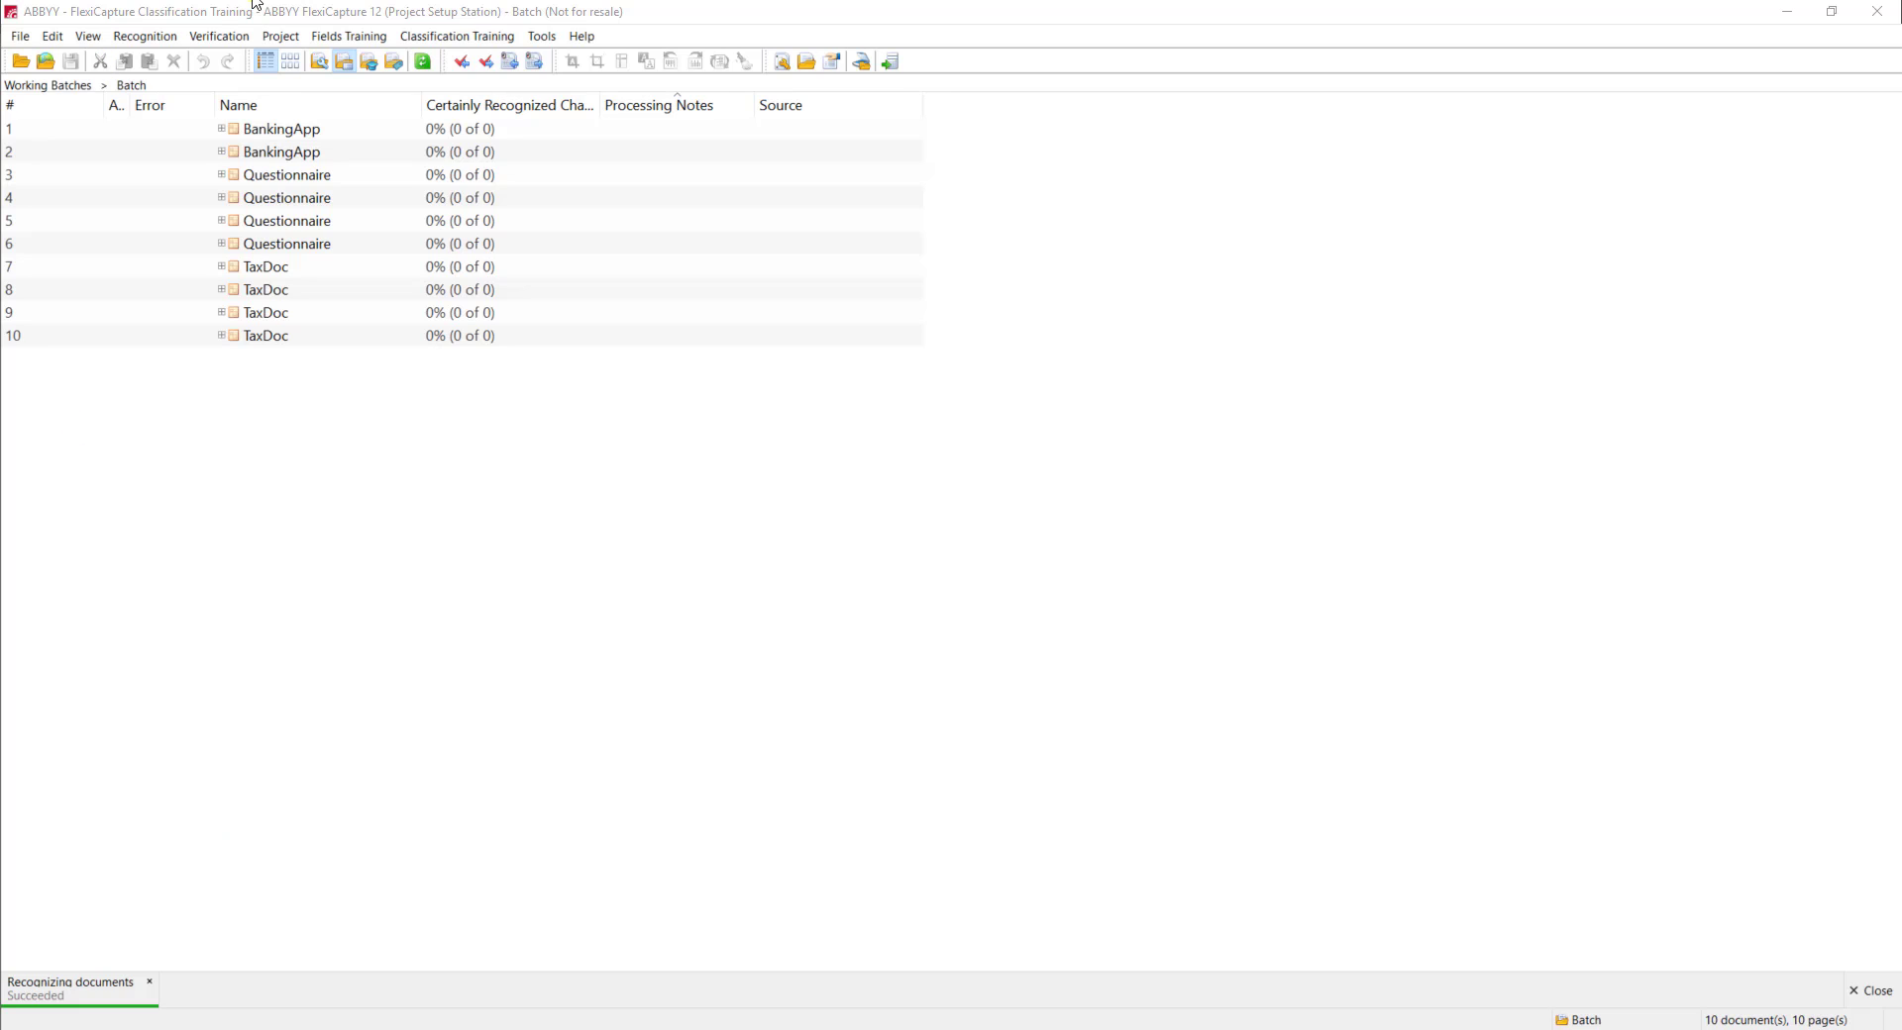
{"action": "double_click", "coordinate": [306, 129]}
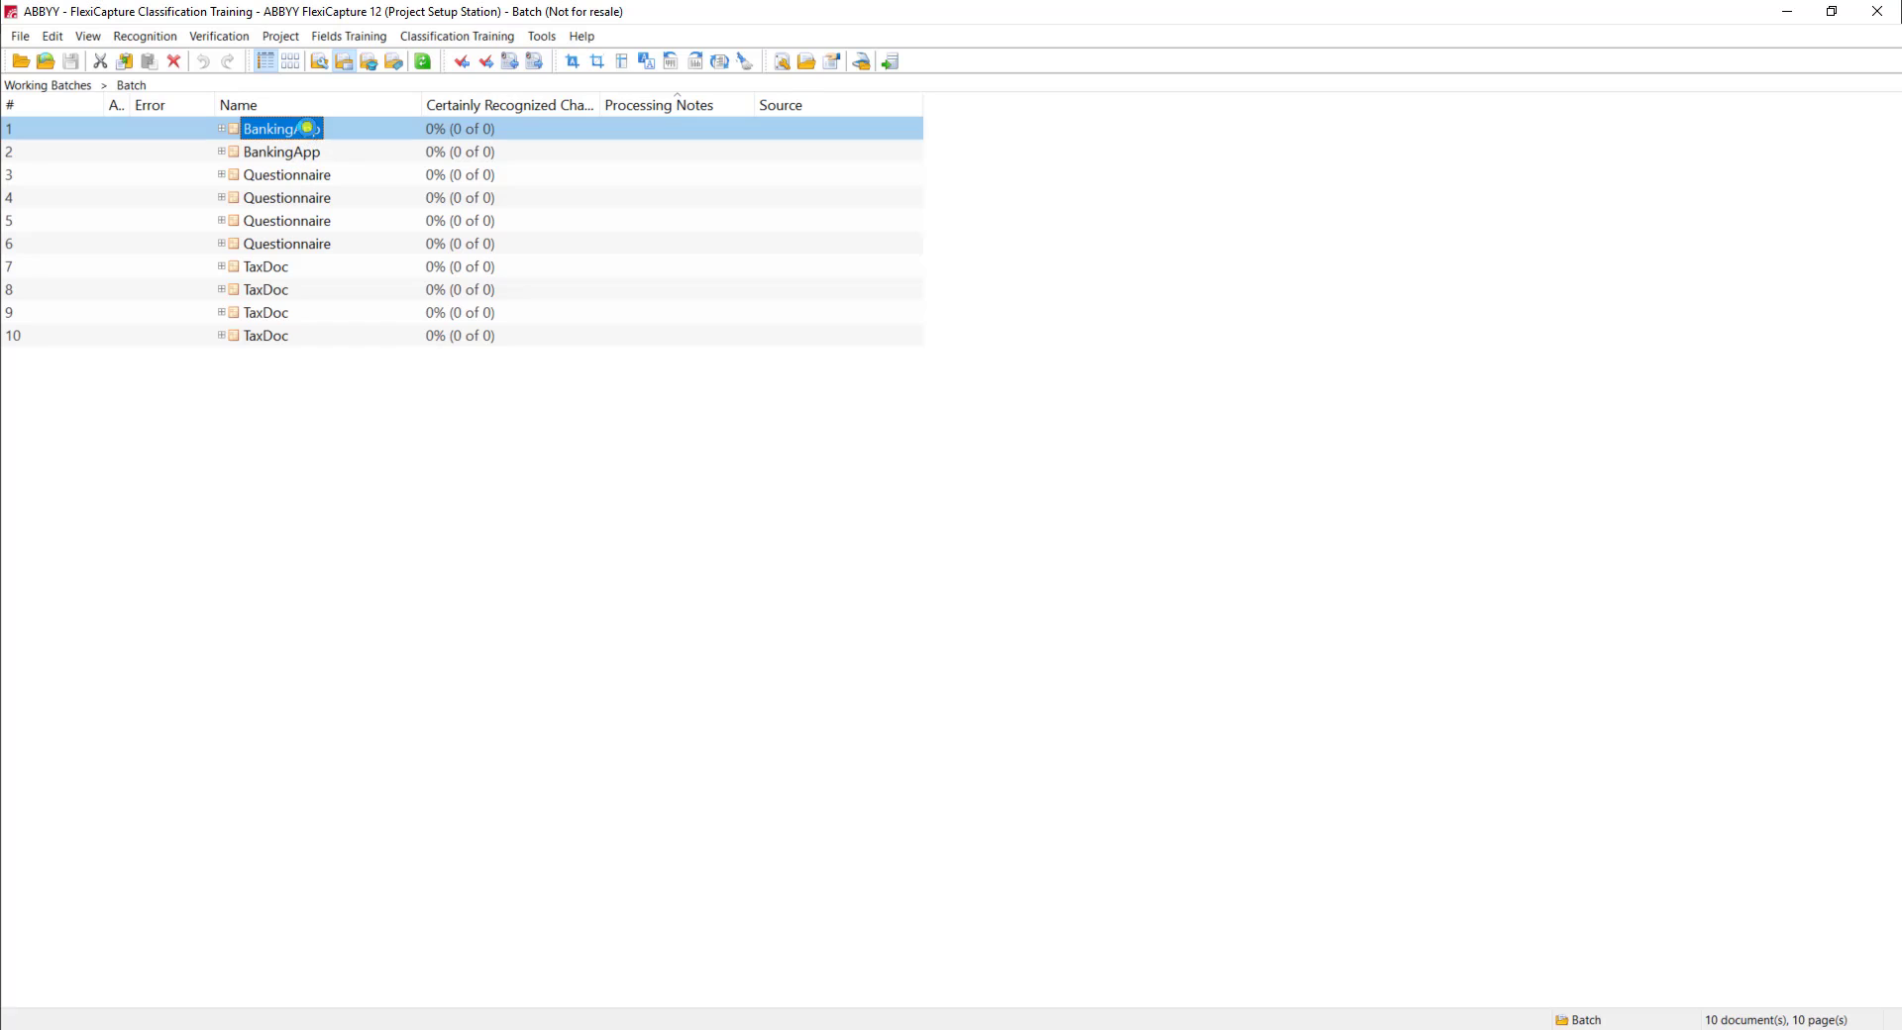
{"action": "left_click", "coordinate": [288, 154]}
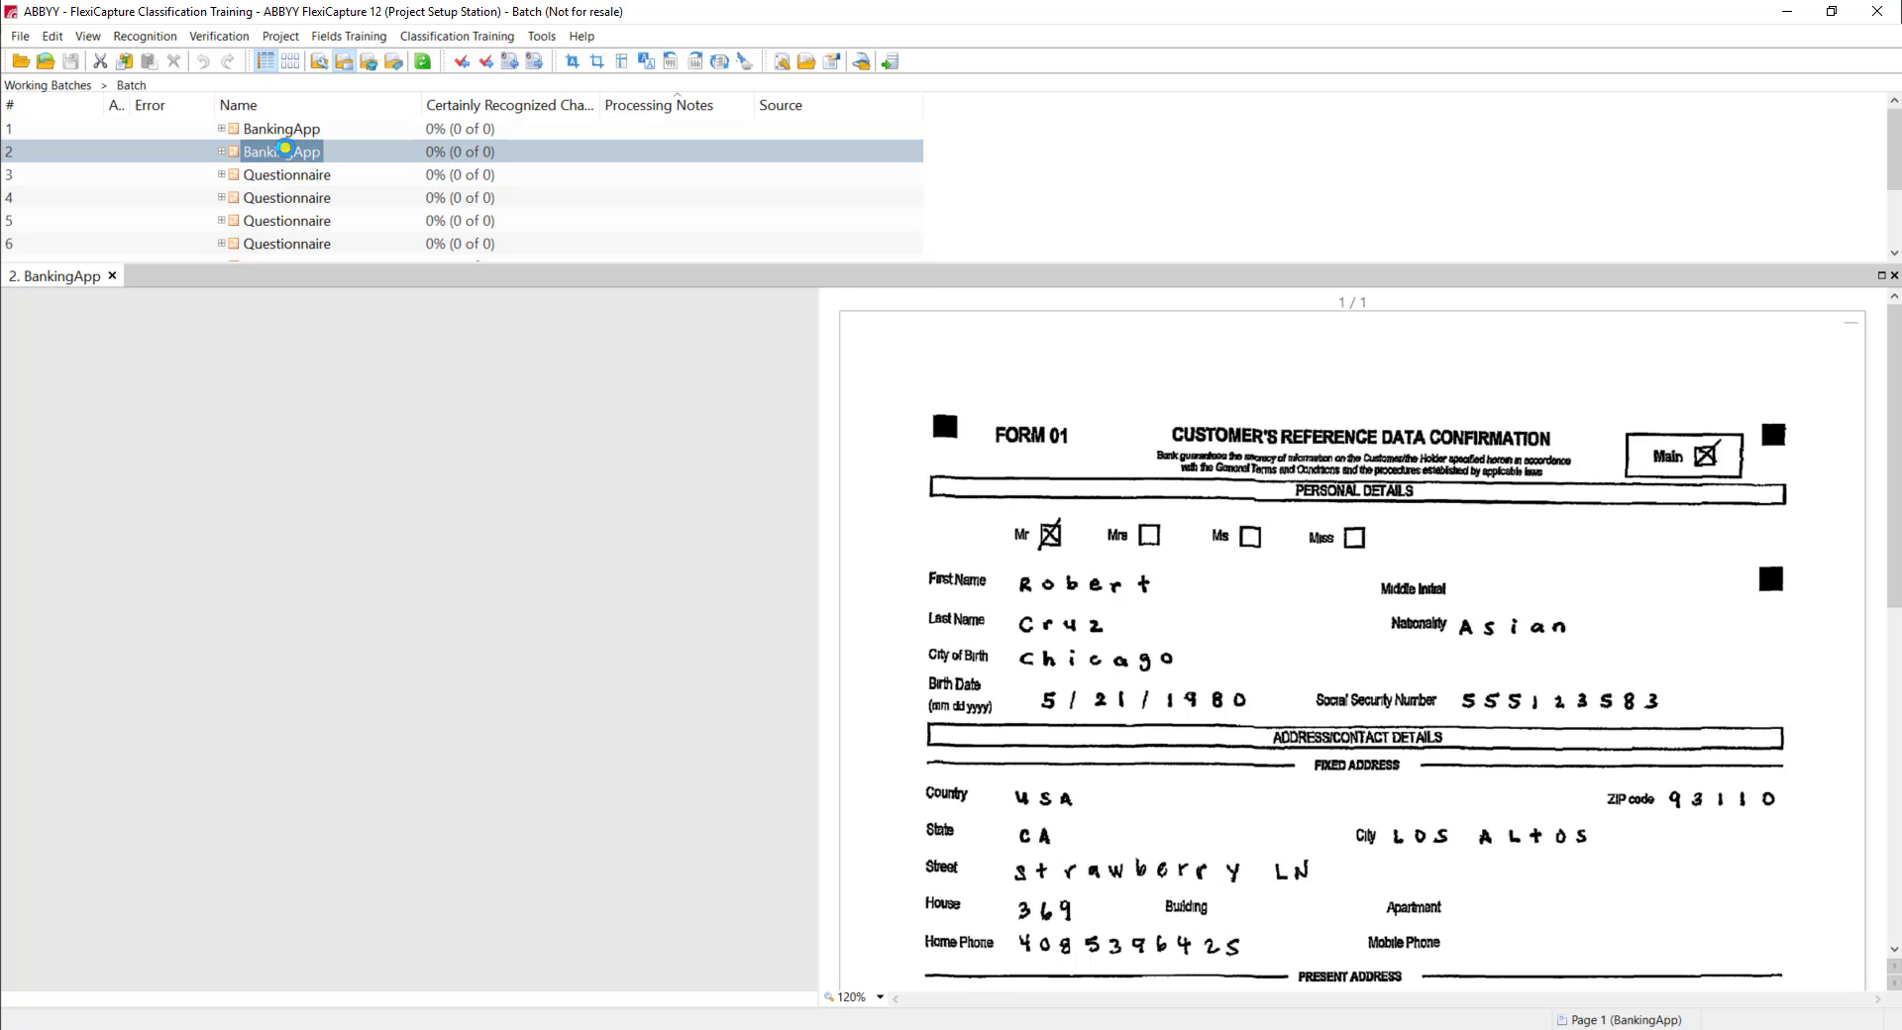
{"action": "left_click", "coordinate": [291, 178]}
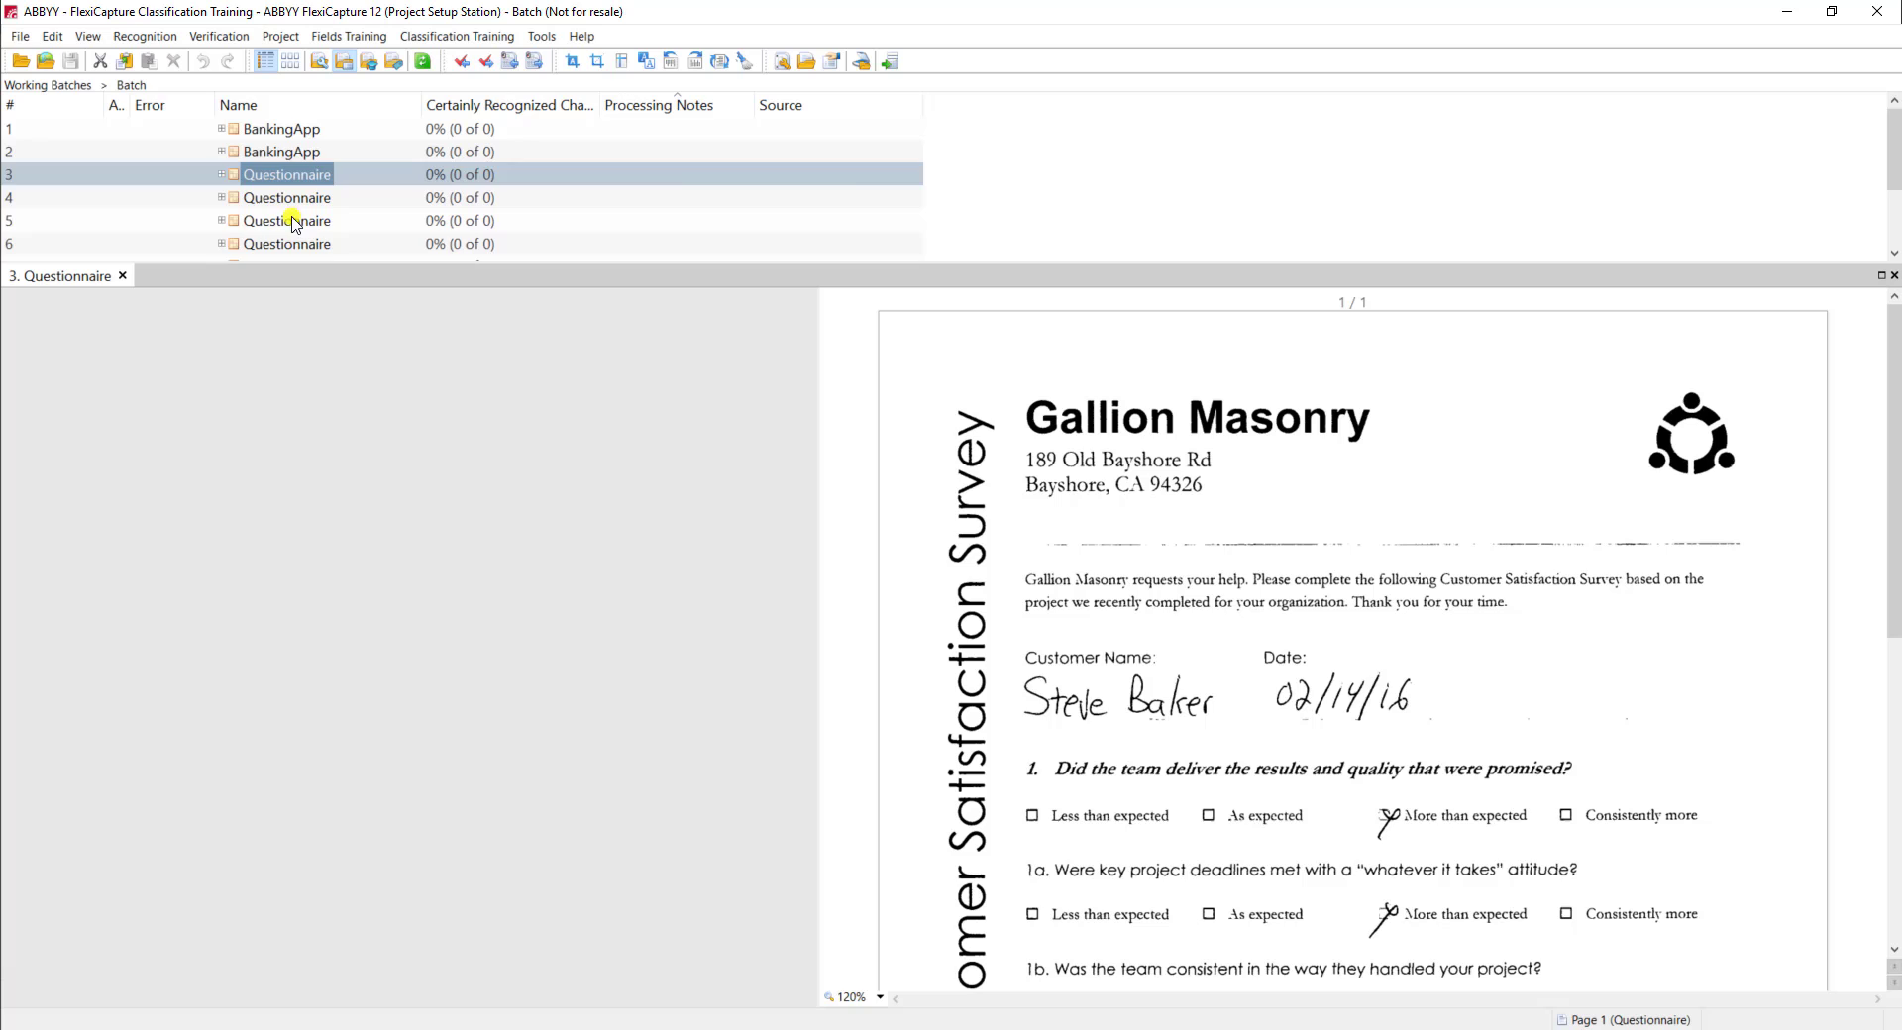
{"action": "left_click", "coordinate": [291, 242]}
{"action": "scroll", "coordinate": [297, 223], "scroll_direction": "down", "scroll_amount": 2}
{"action": "left_click", "coordinate": [277, 221]}
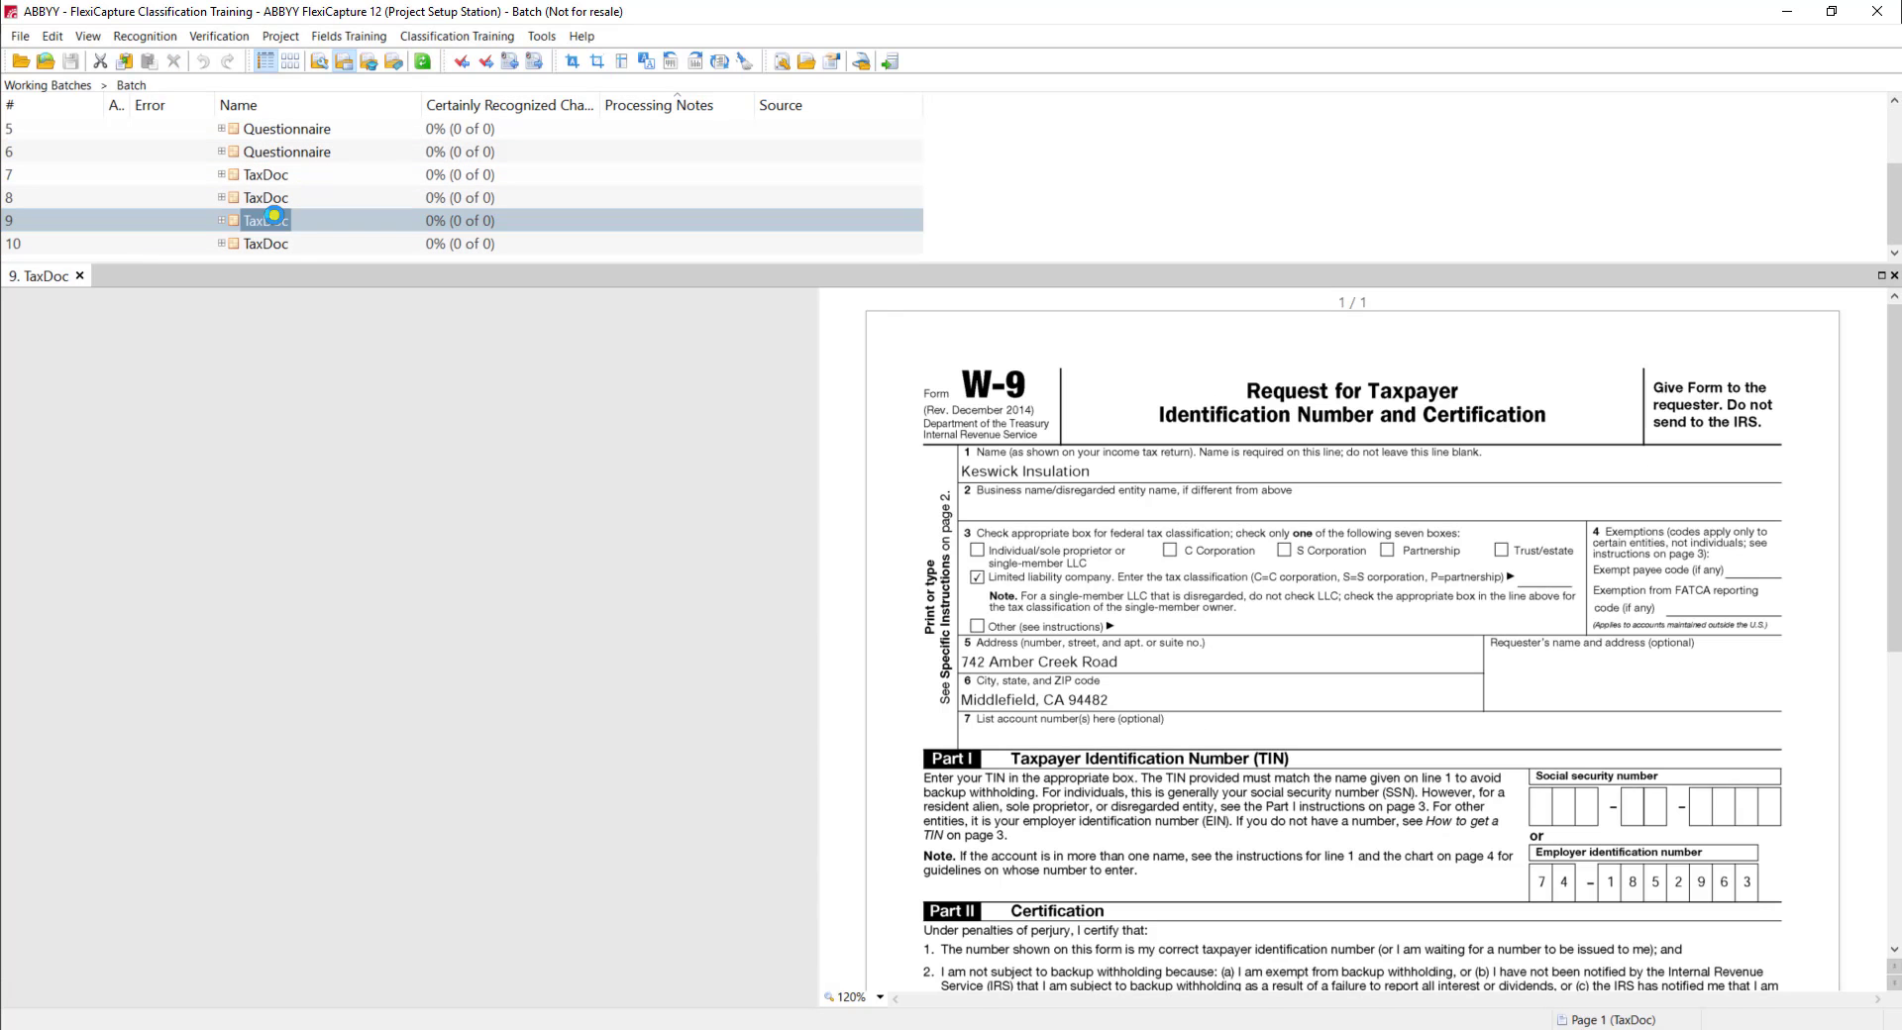
{"action": "left_click", "coordinate": [1887, 278]}
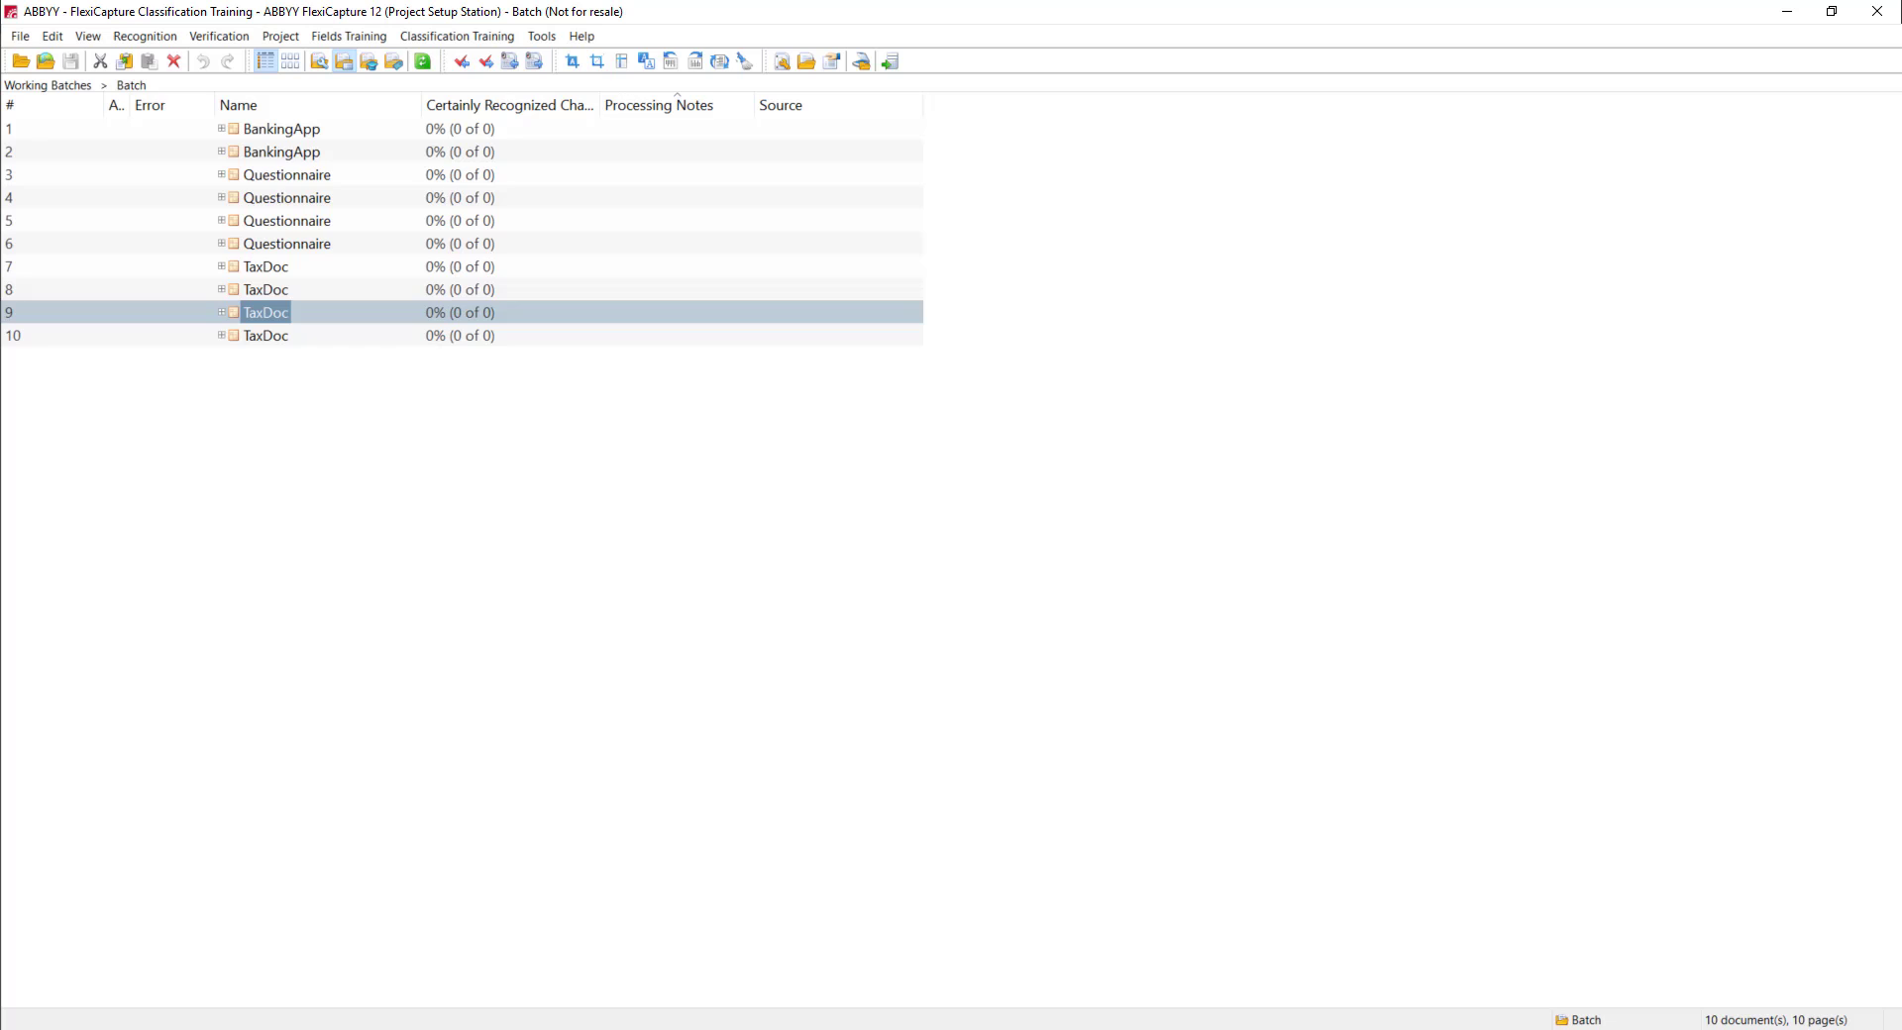
- Open the View menu
{"action": "left_click", "coordinate": [89, 36]}
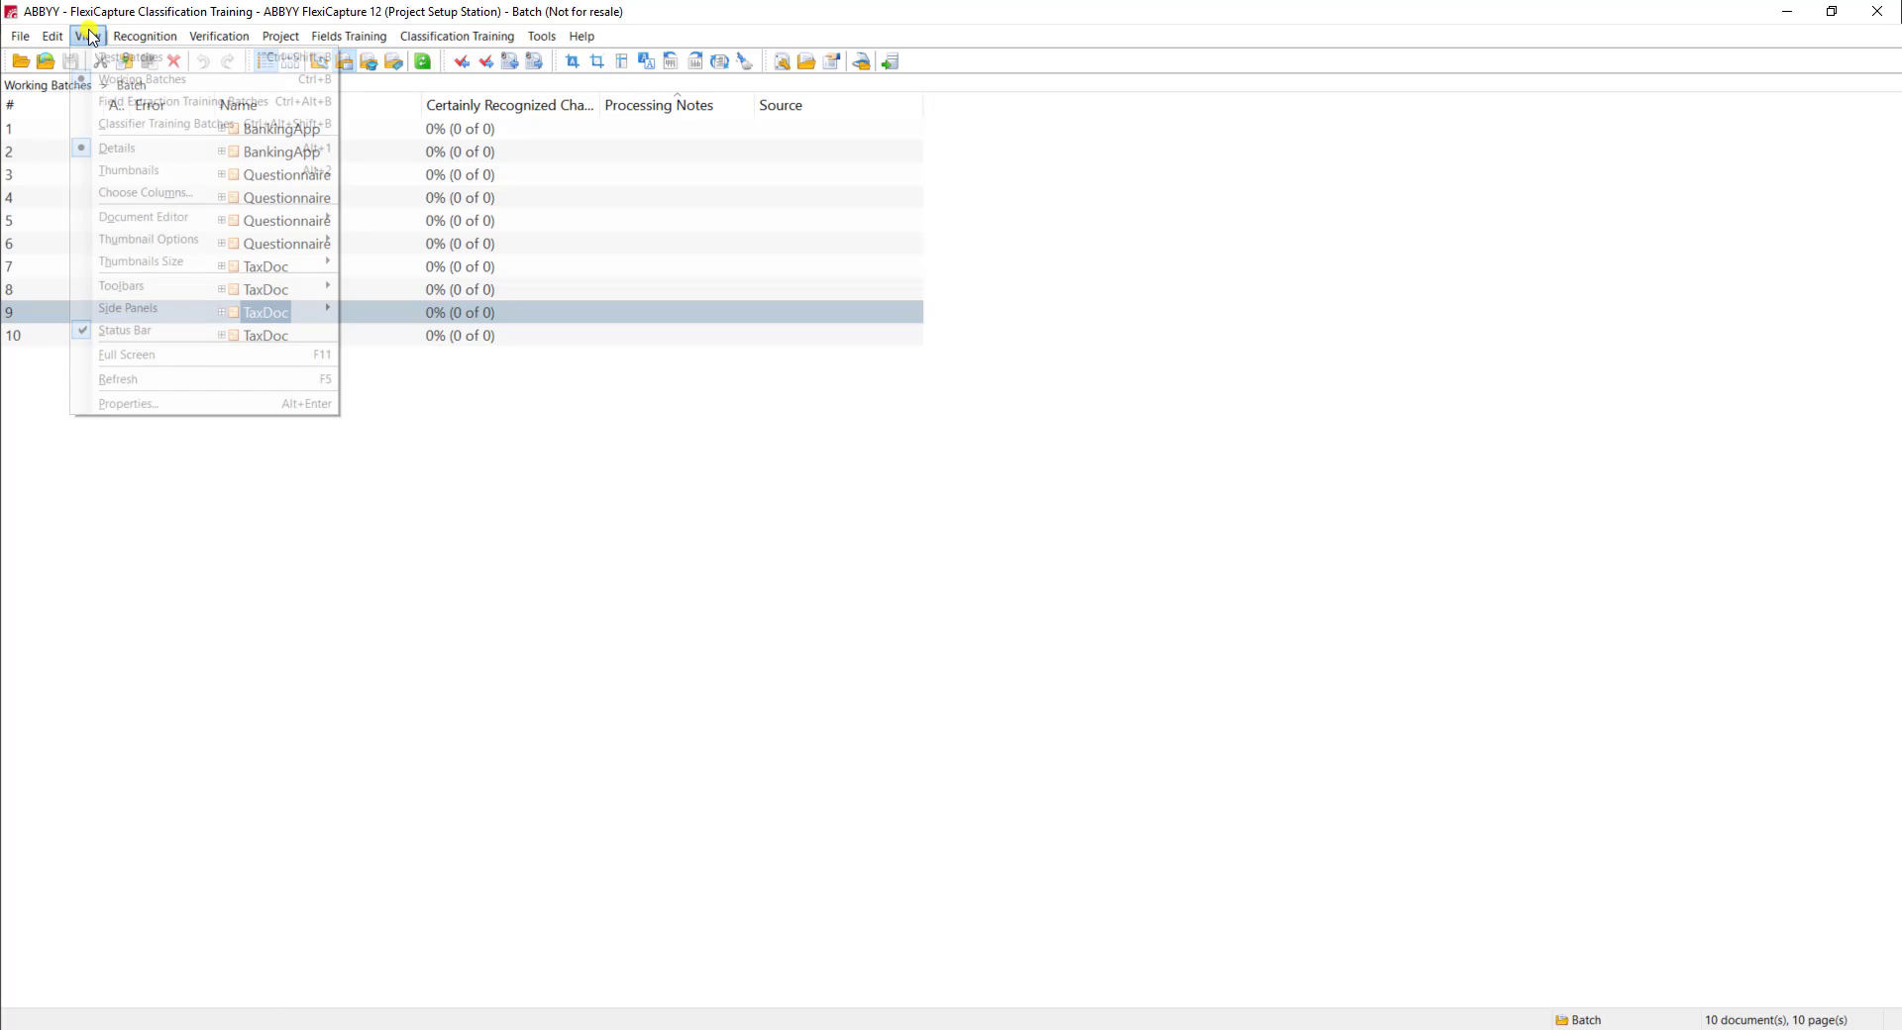